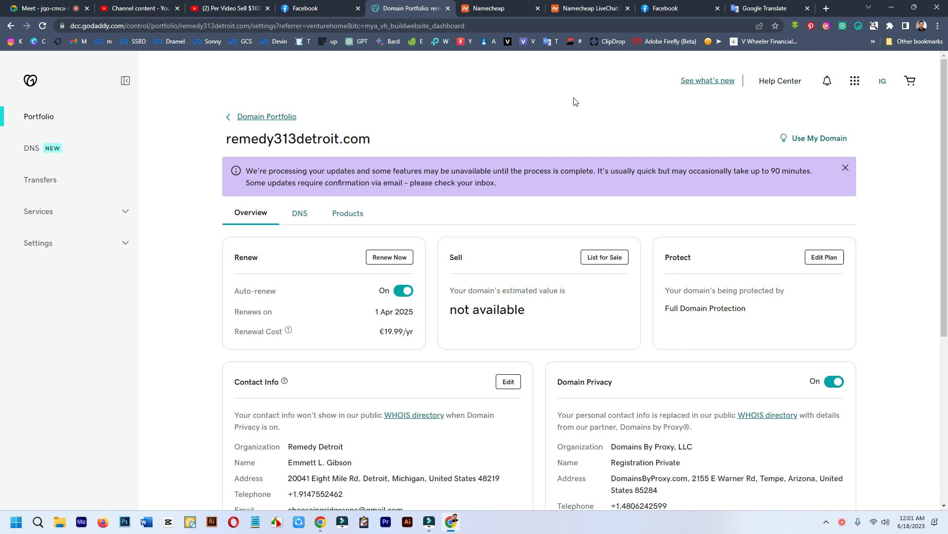
Open the GoDaddy account home in a new tab and go to the My Products page
right_click(30, 80)
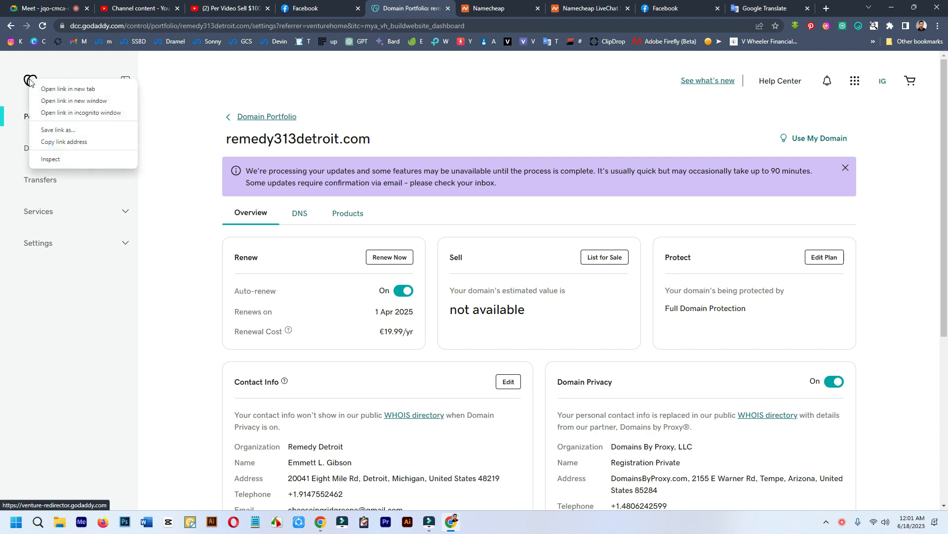
left_click(67, 89)
left_click(445, 8)
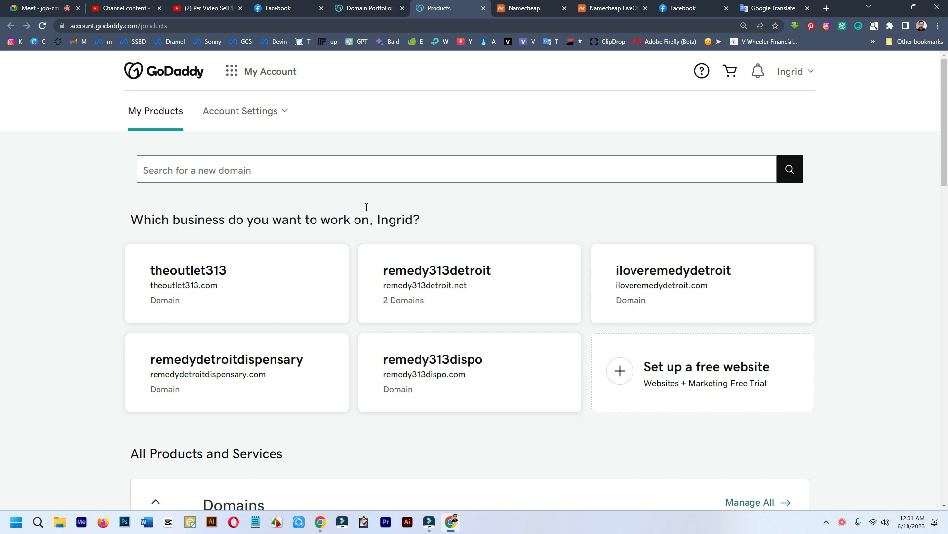
left_click(810, 72)
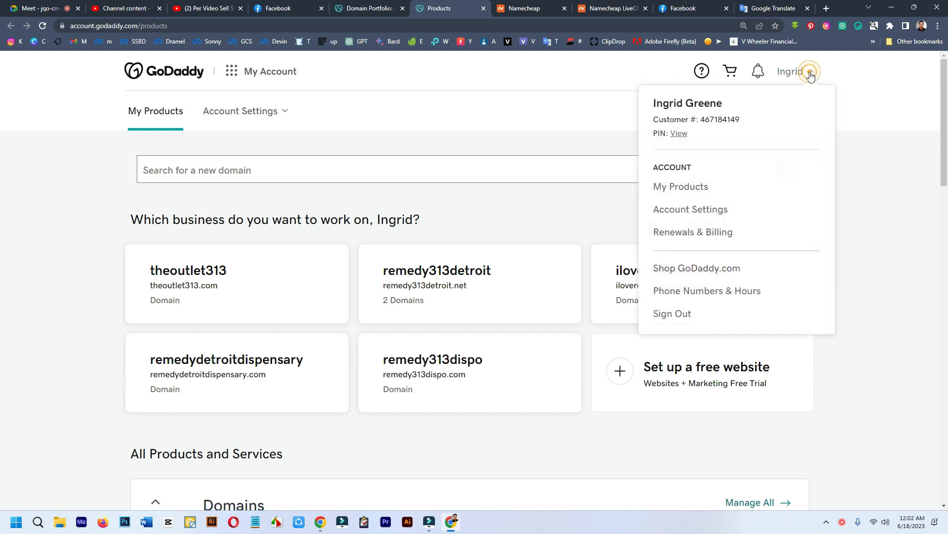
left_click(690, 191)
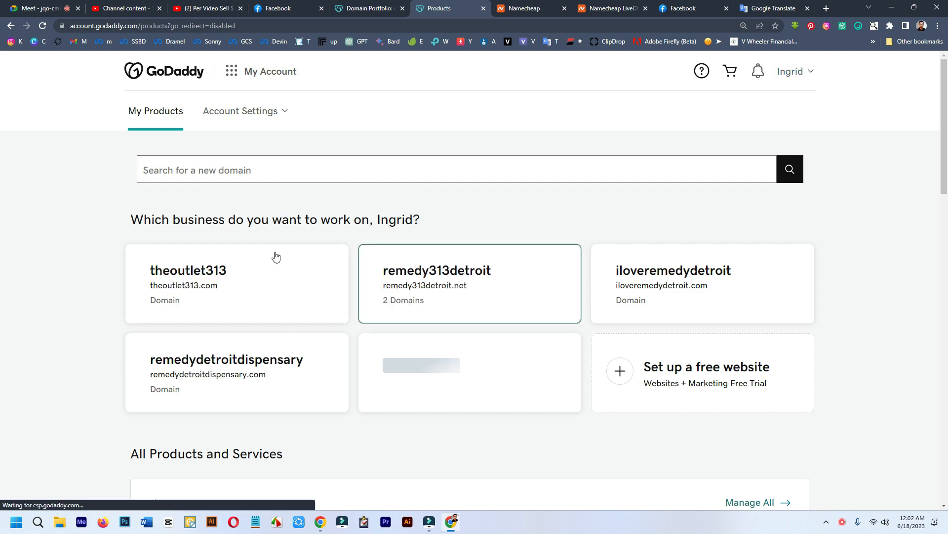
Look through the account's domains under All Products and Services
scroll(274, 265, "down", 5)
scroll(280, 324, "down", 14)
scroll(289, 325, "up", 5)
scroll(286, 291, "up", 7)
scroll(440, 360, "down", 12)
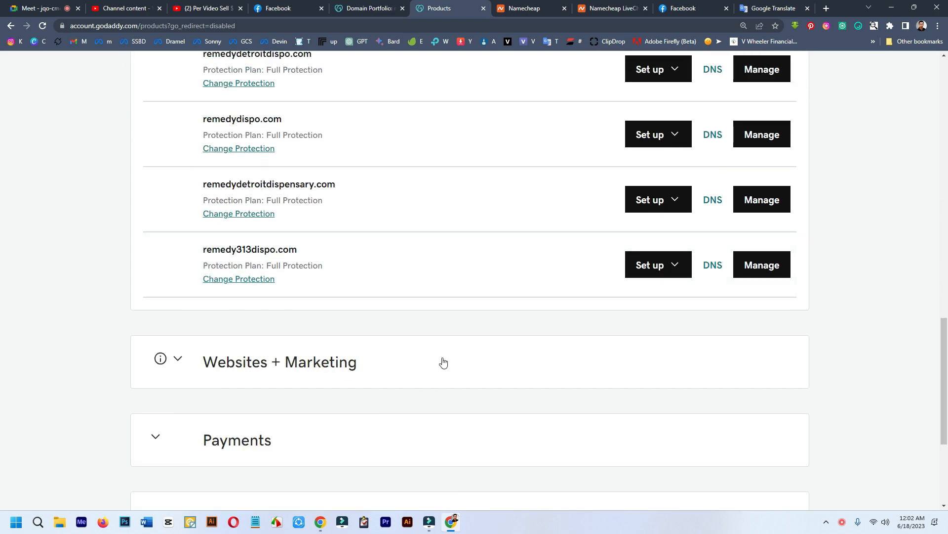
scroll(442, 364, "up", 12)
Switch to the Google Meet call, admit the waiting participant, and return to the GoDaddy products page
left_click(44, 8)
left_click(882, 454)
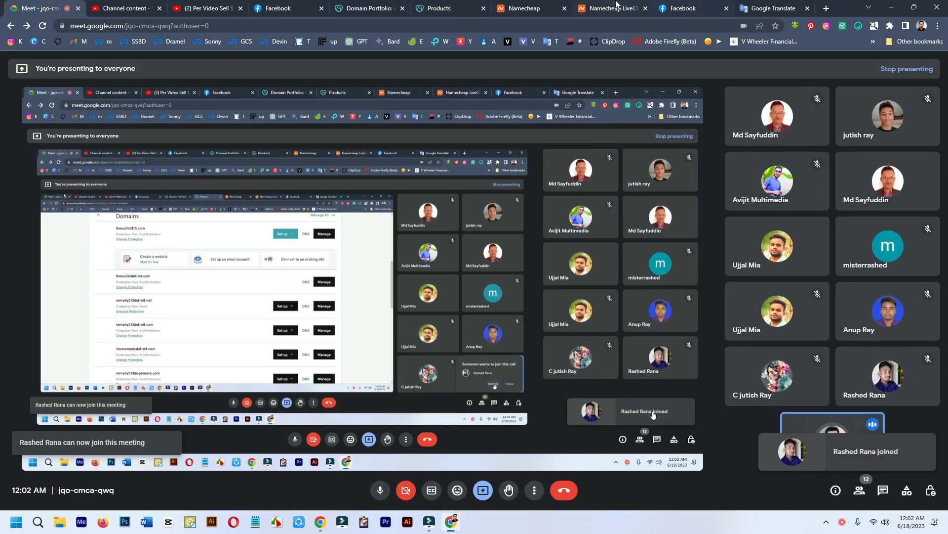
left_click(435, 9)
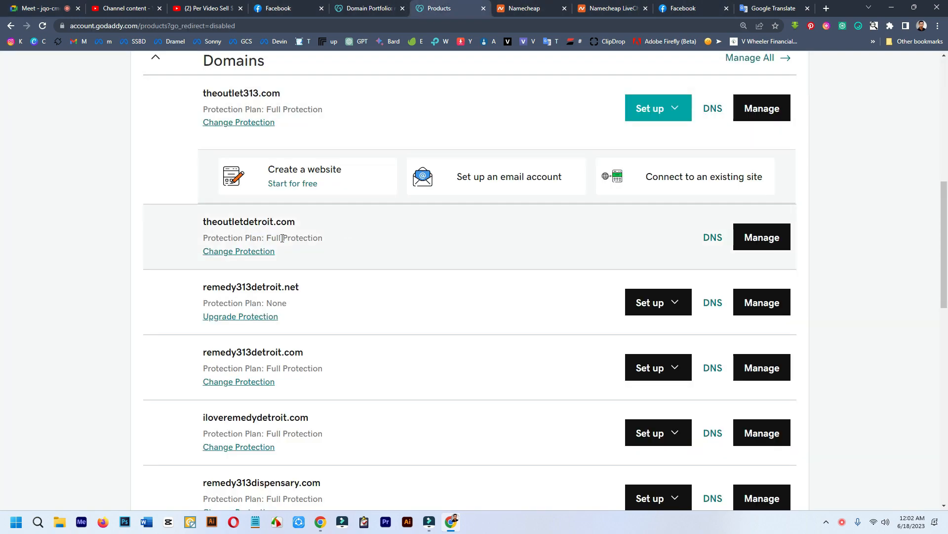
Review the full GoDaddy domain list, from theoutlet313.com down to remedy313dispo.com
scroll(282, 238, "down", 10)
scroll(269, 387, "up", 10)
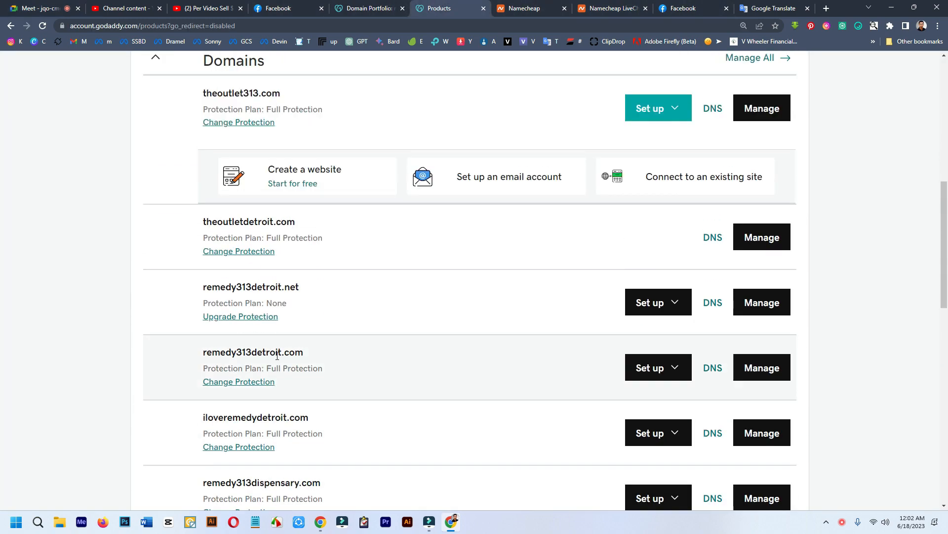
scroll(252, 296, "down", 10)
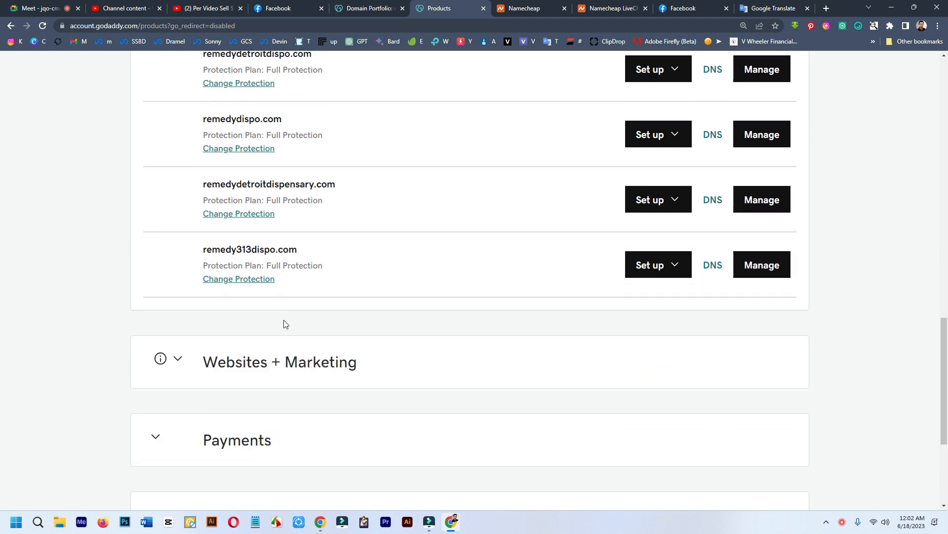
scroll(336, 301, "up", 10)
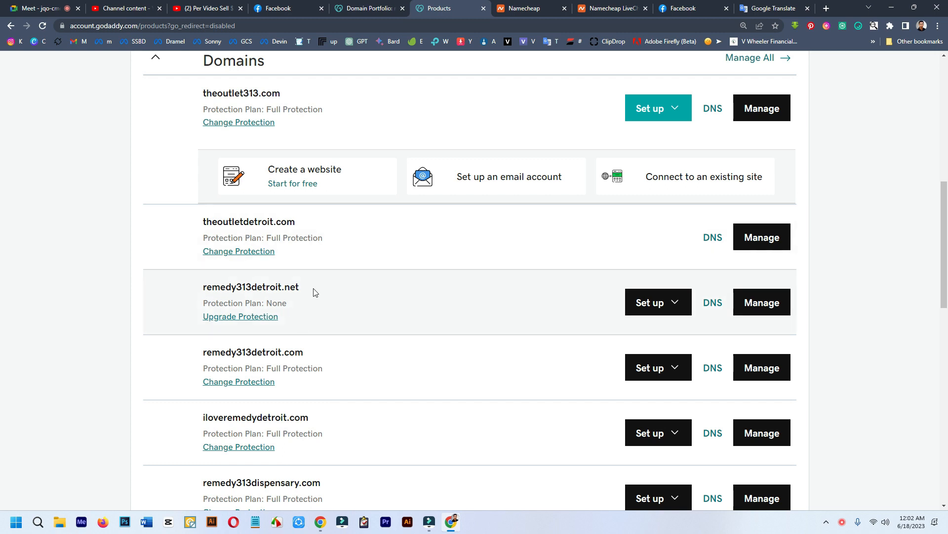
Check the Namecheap order confirmation and the earlier conversation on the Namecheap Live Chat page
left_click(512, 6)
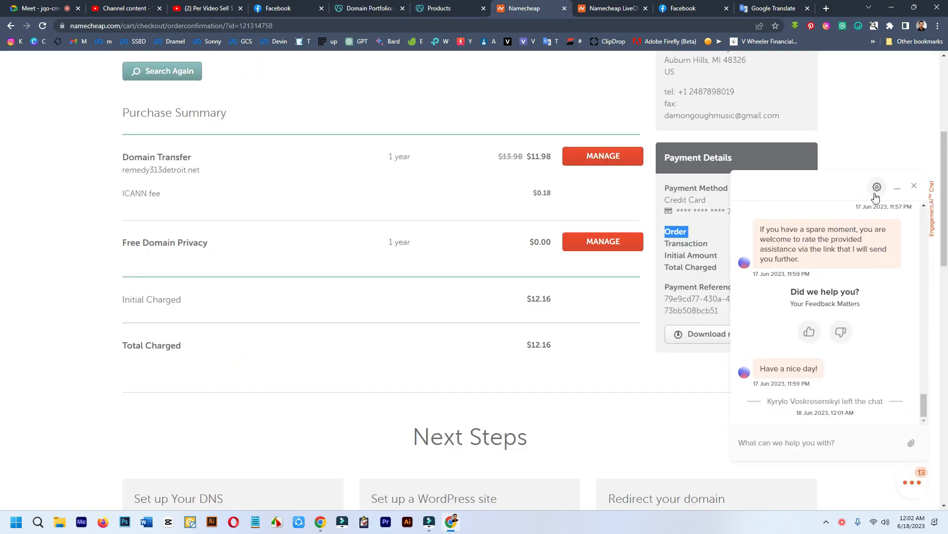
left_click(599, 6)
scroll(245, 129, "up", 10)
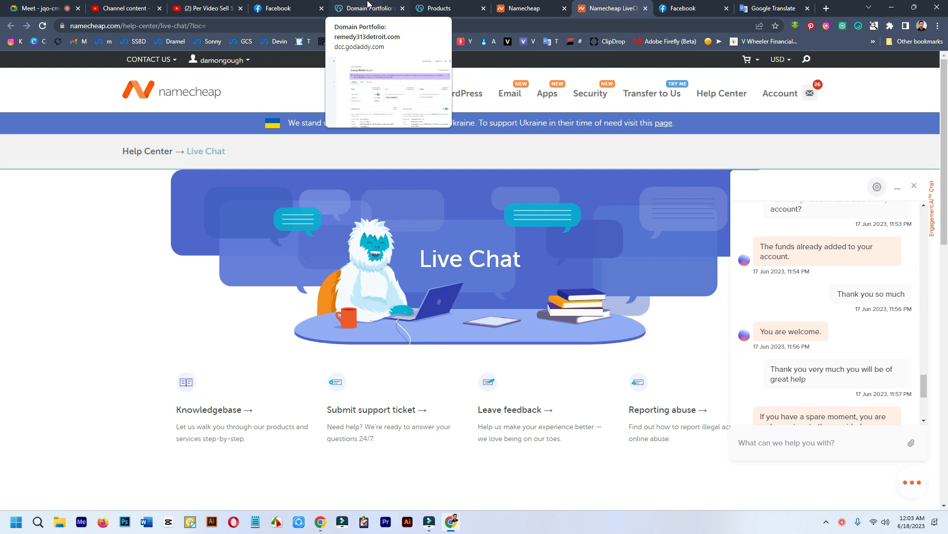
Review the GoDaddy settings of remedy313detroit.com and highlight remedy313detroit.com, followed by remedy313detroit.net, in the products list
left_click(367, 5)
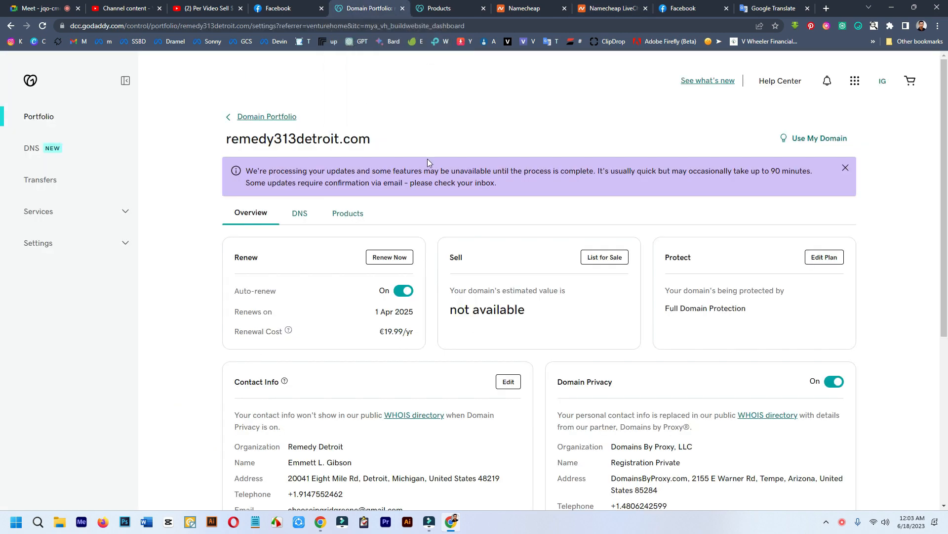
key("ctrl+Tab")
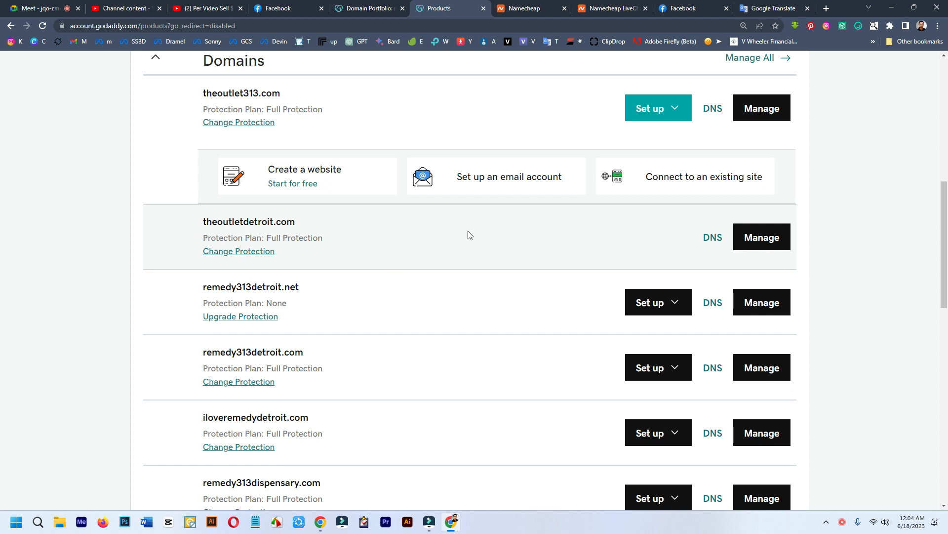
scroll(438, 243, "down", 2)
scroll(258, 265, "down", 6)
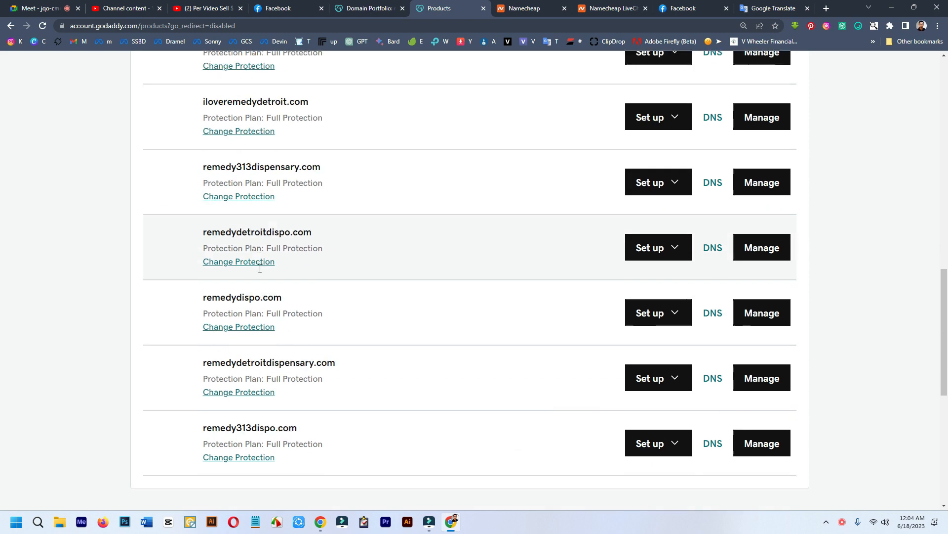
scroll(277, 324, "up", 4)
scroll(305, 309, "up", 3)
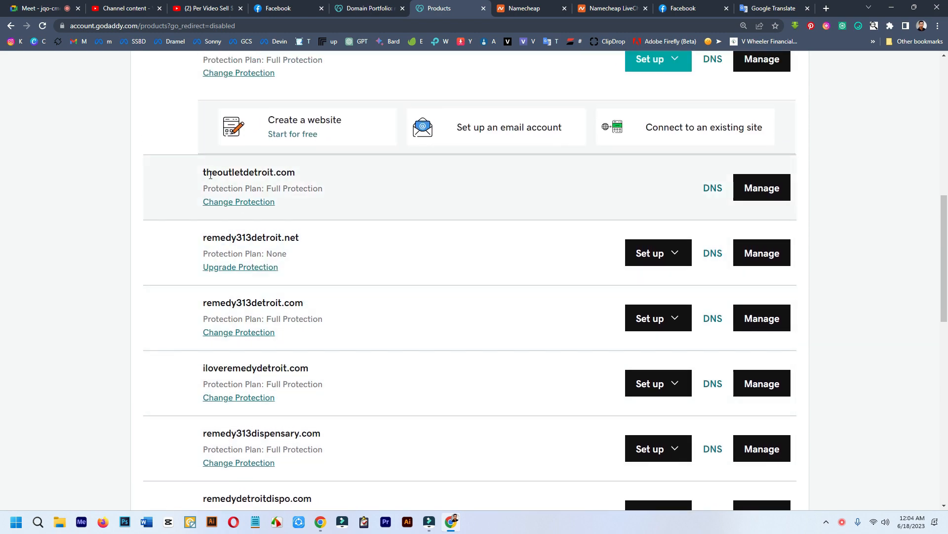
scroll(350, 248, "down", 1)
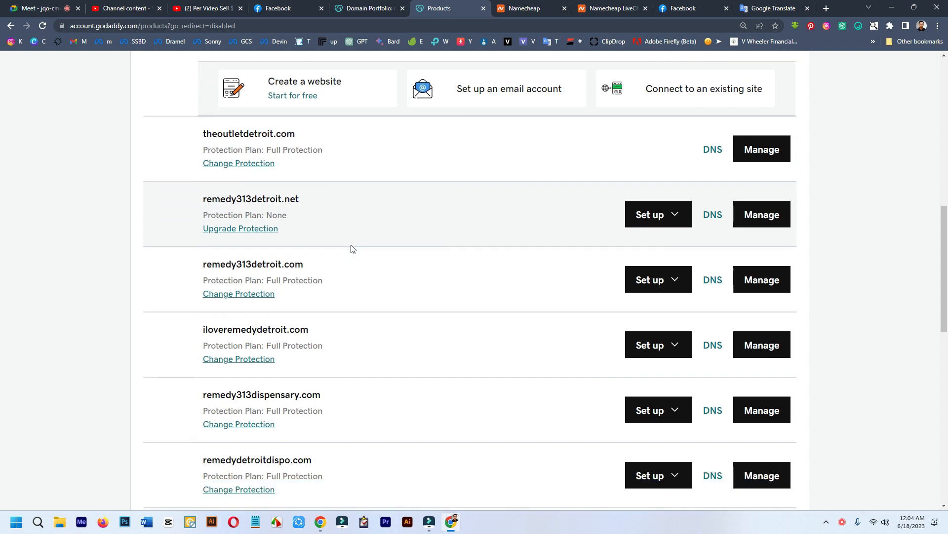
left_click_drag(203, 255, 302, 252)
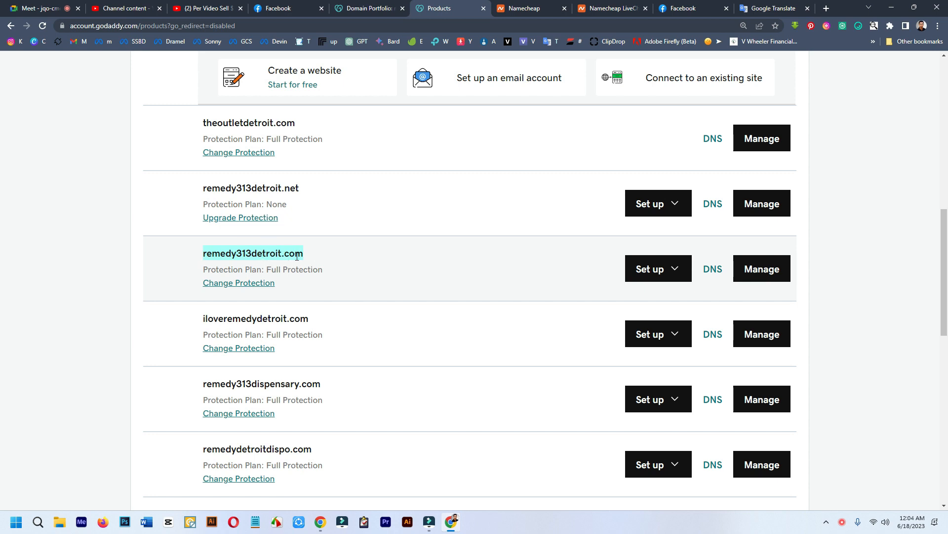
left_click_drag(203, 189, 304, 192)
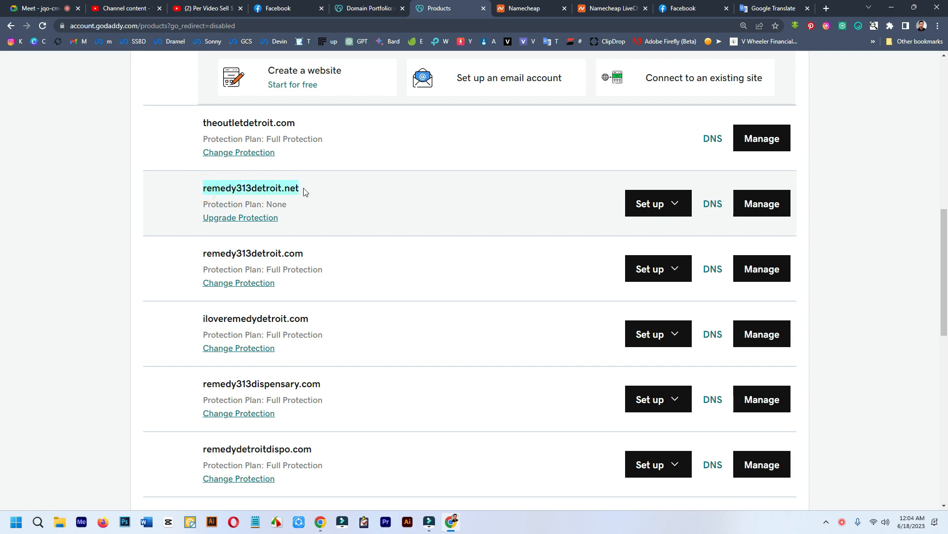
Admit another waiting participant to the Google Meet call, and go back to the GoDaddy domain settings and products pages
left_click(56, 8)
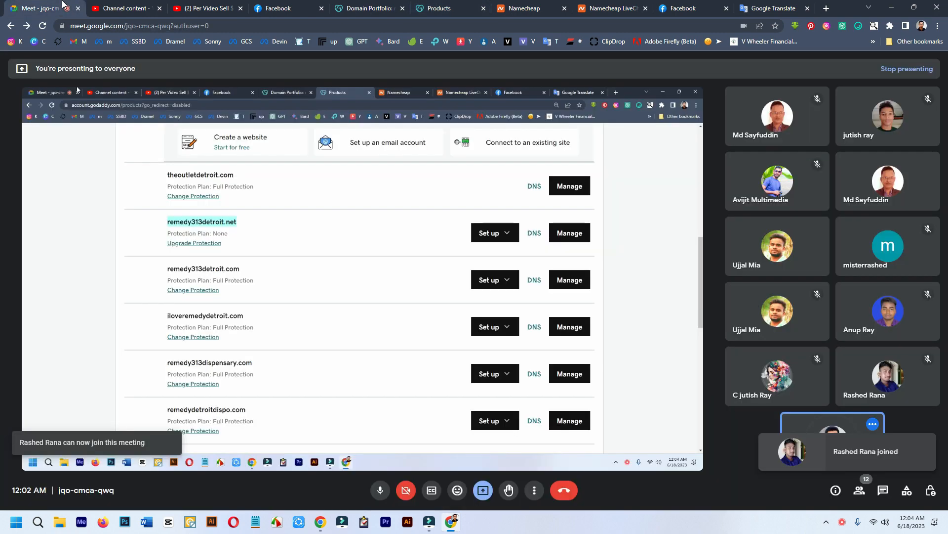
left_click(882, 454)
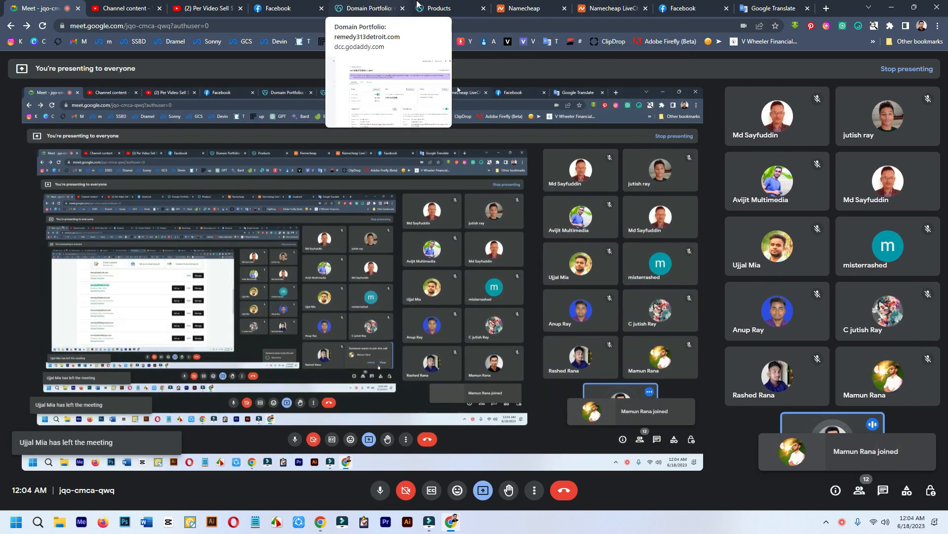
left_click(385, 6)
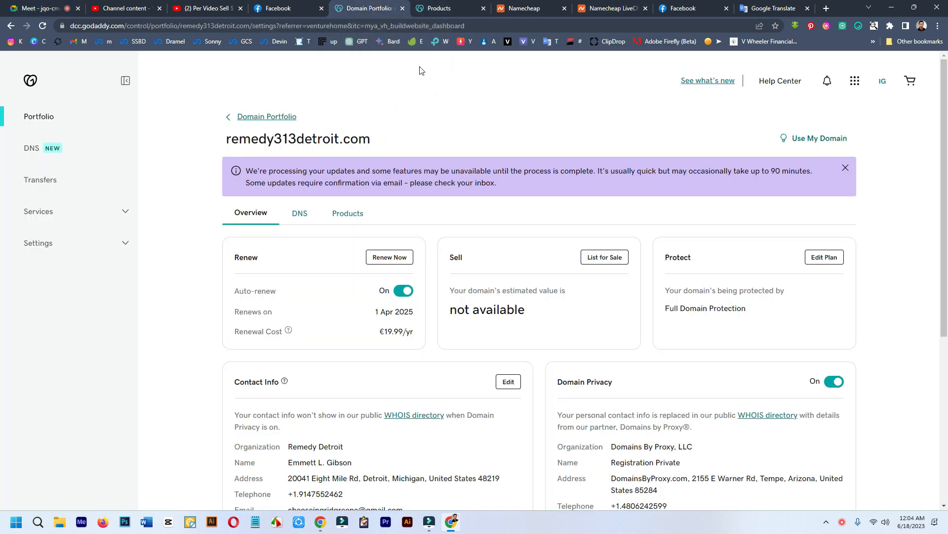
left_click(434, 8)
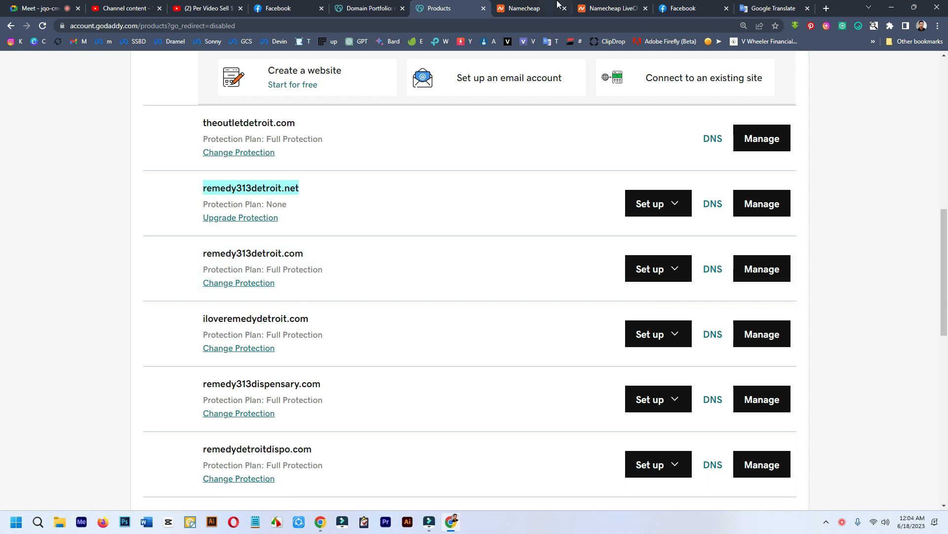
Check Namecheap's Live Chat page and the order confirmation's purchase summary and payment details for the remedy313detroit.net transfer
left_click(611, 8)
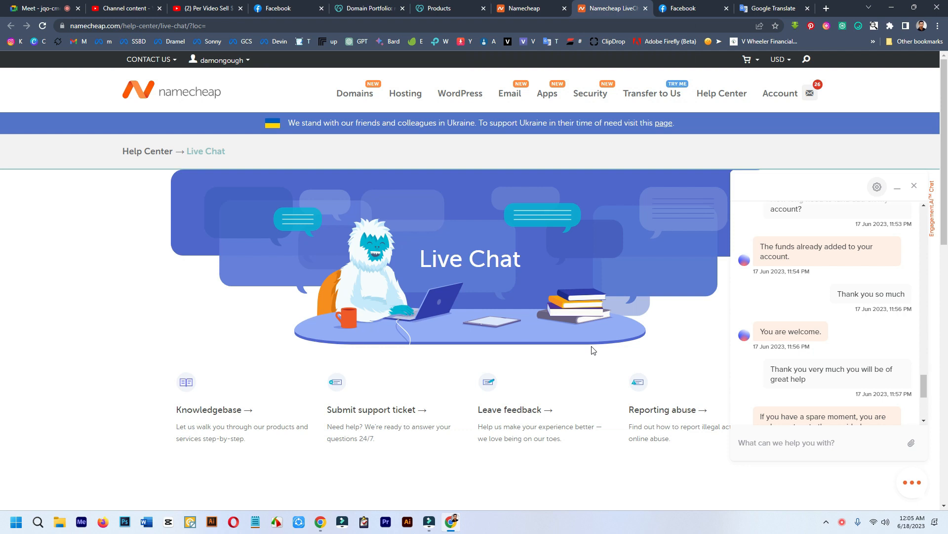
left_click(527, 7)
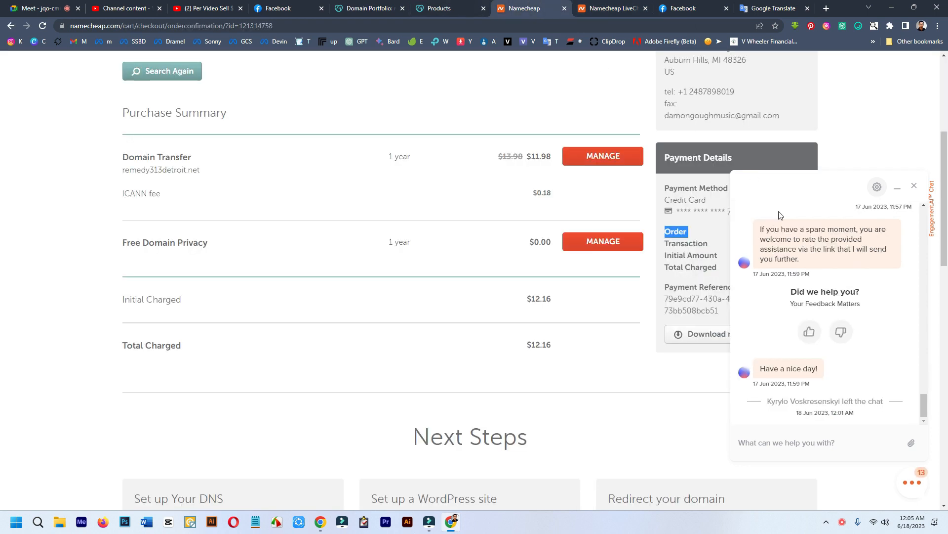
scroll(692, 185, "up", 4)
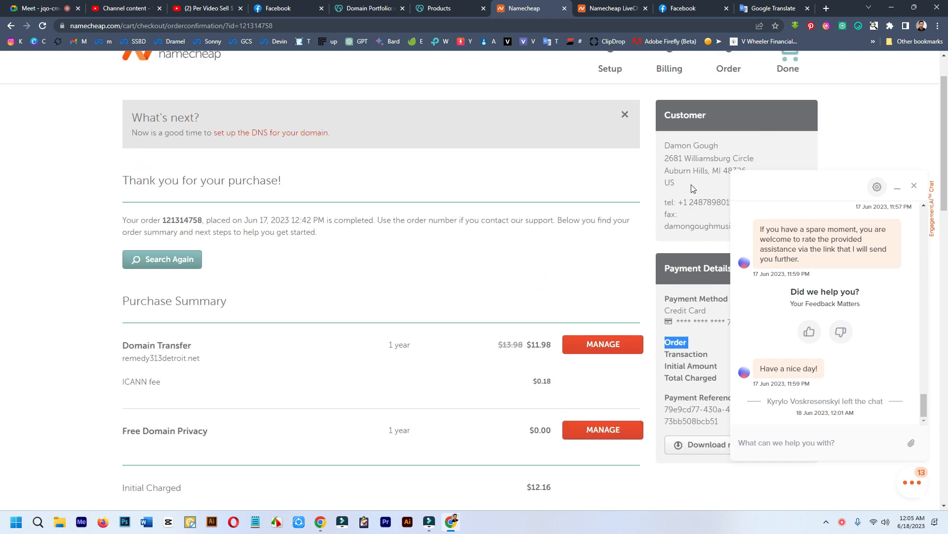
scroll(724, 136, "down", 5)
scroll(682, 336, "down", 1)
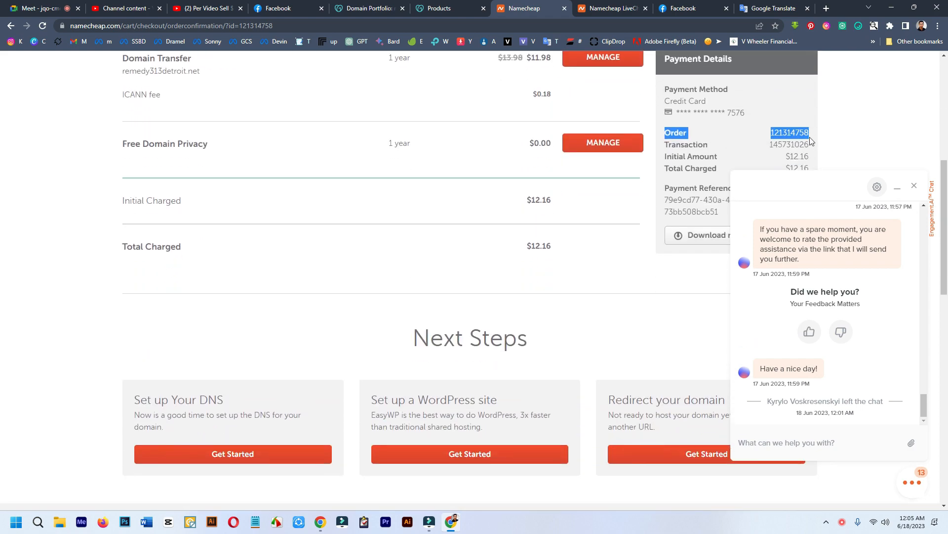
Revisit the GoDaddy domain pages and read the Namecheap support chat about cancelling the remedy313detroit.net transfer and getting a refund
left_click(359, 8)
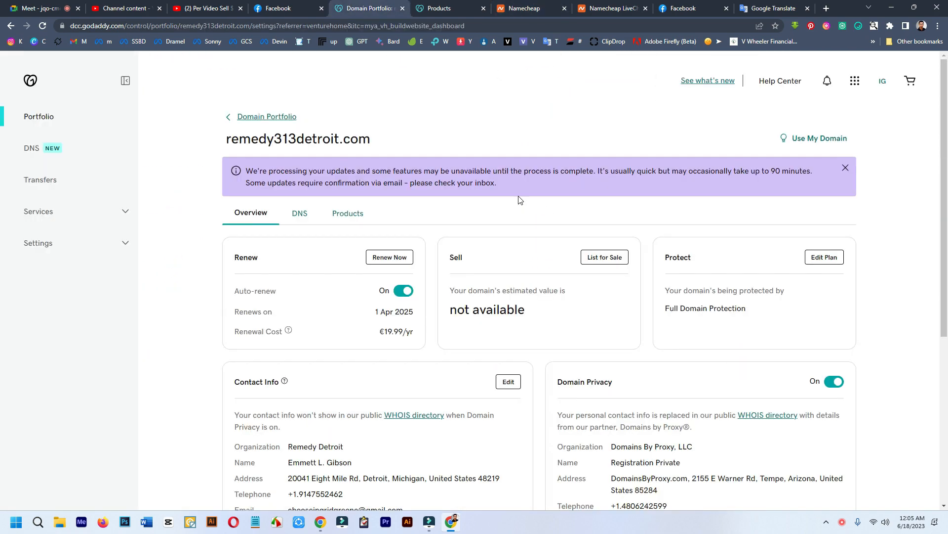
left_click(447, 7)
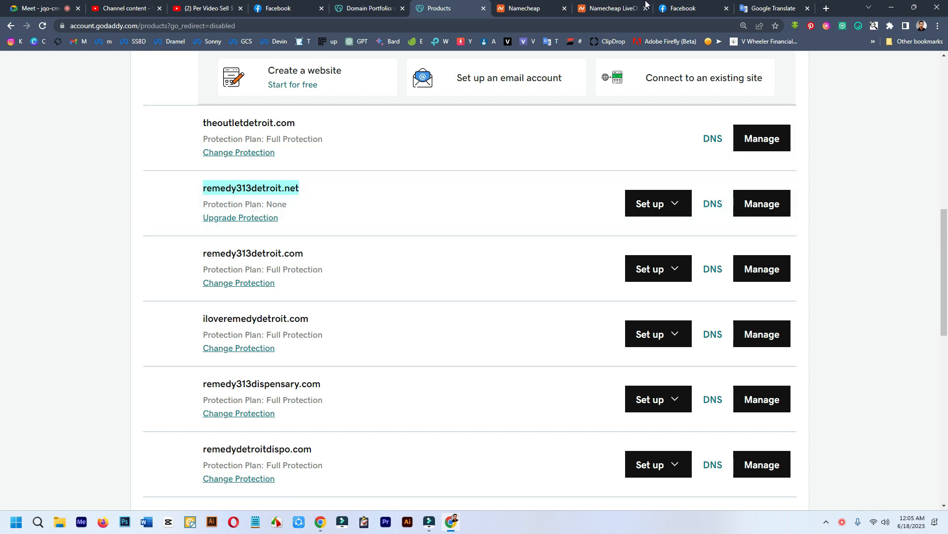
left_click(597, 7)
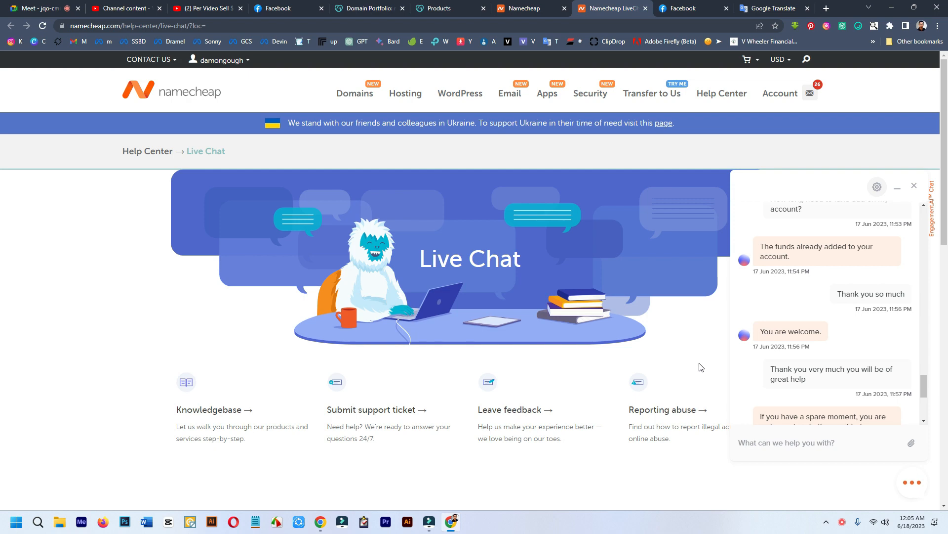
scroll(860, 366, "up", 8)
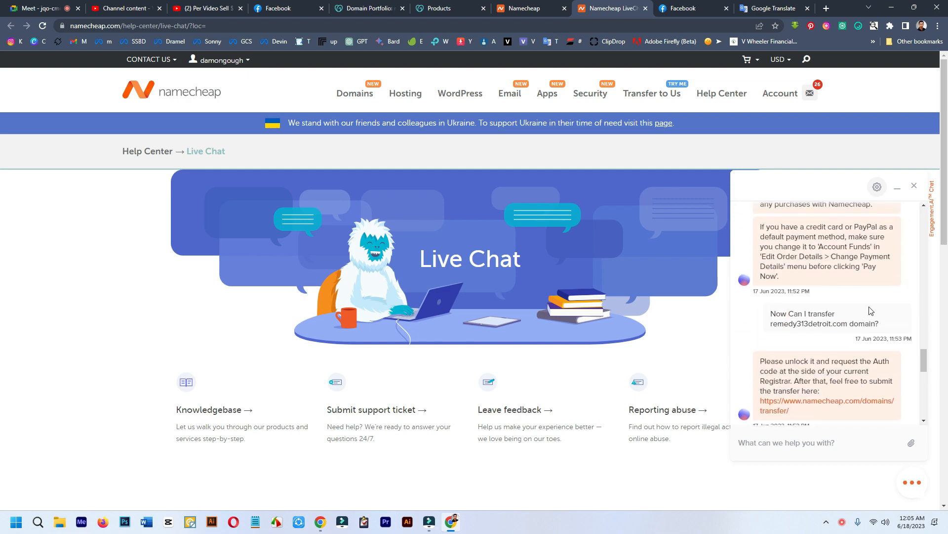
scroll(870, 289, "up", 10)
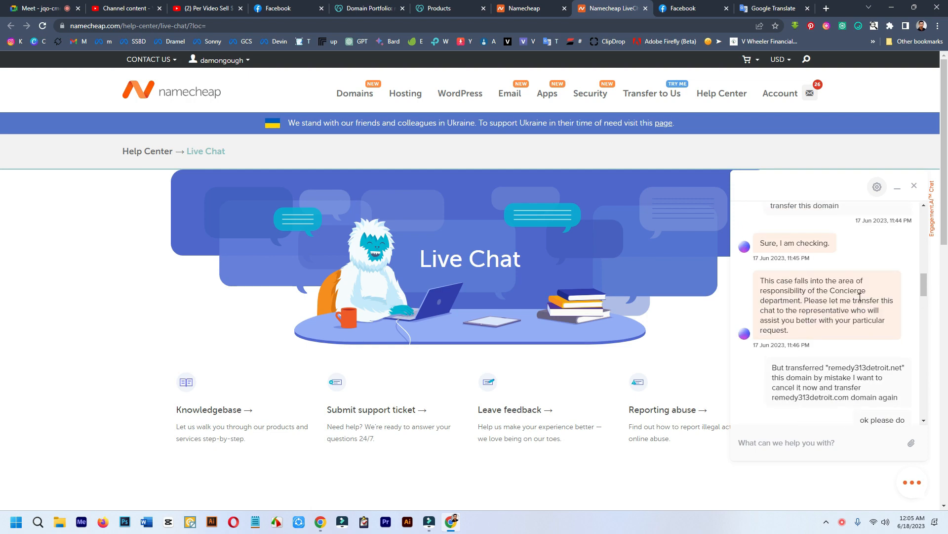
scroll(853, 305, "down", 5)
scroll(845, 287, "up", 3)
scroll(845, 287, "down", 6)
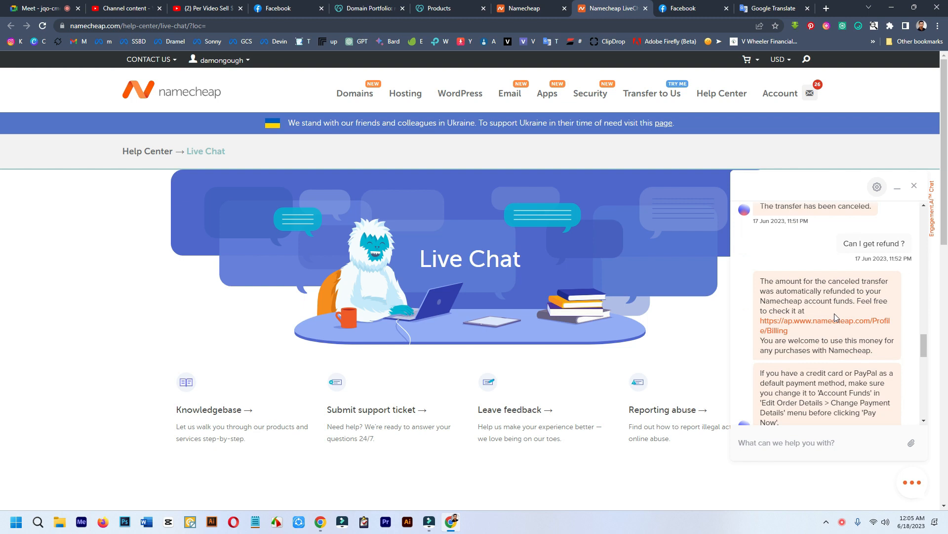
Compare the domain on the Namecheap order confirmation with the entries in the GoDaddy domain list
left_click(537, 7)
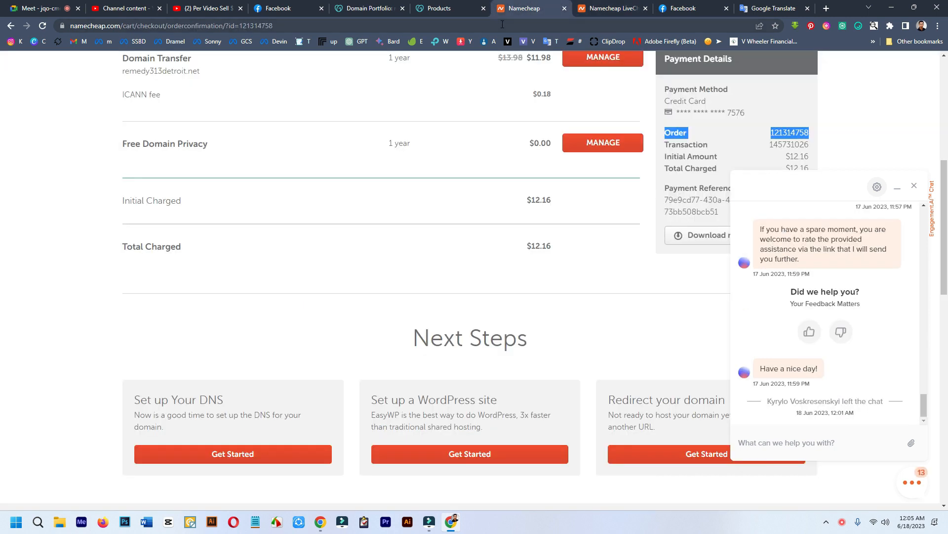
left_click(437, 8)
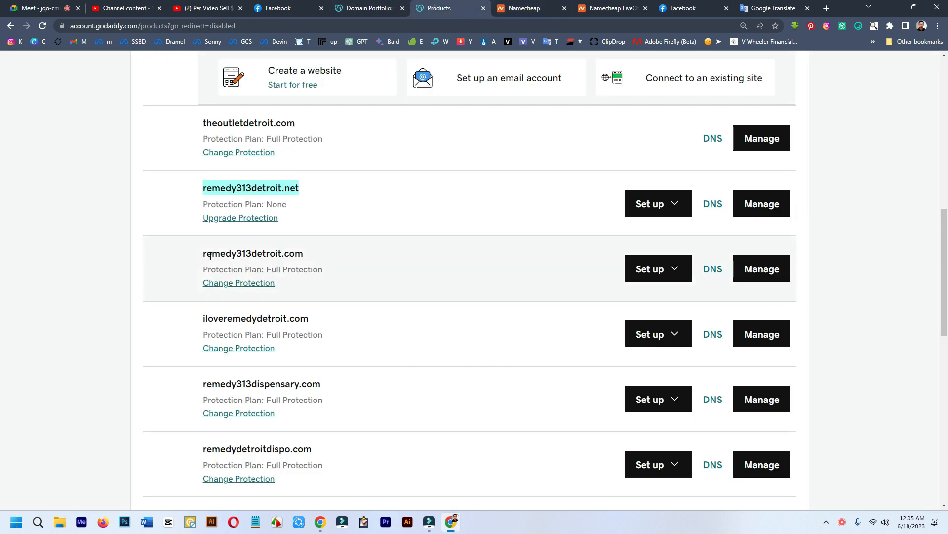
Highlight remedy313detroit.com in the GoDaddy list, and read the Namecheap chat's instructions on transferring it and on the refunded account funds
left_click_drag(200, 255, 304, 253)
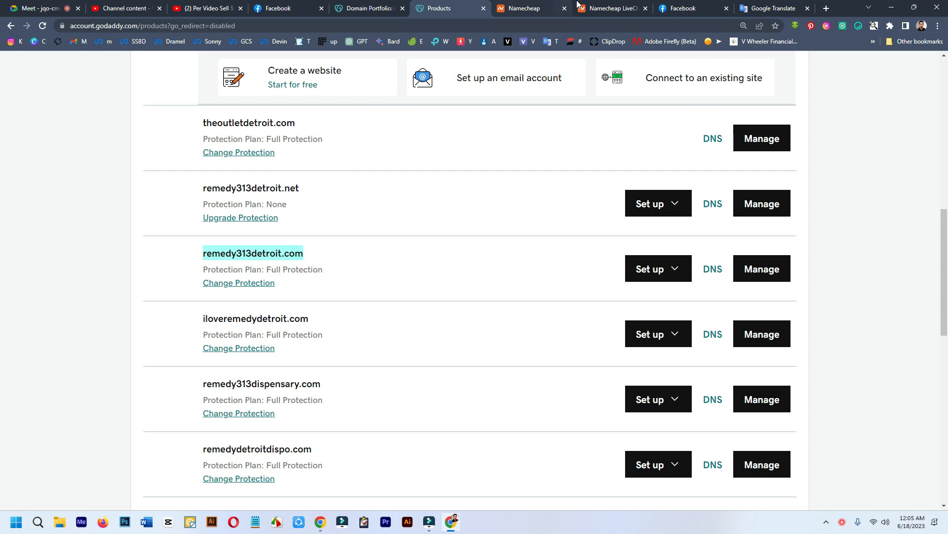
left_click(612, 8)
scroll(833, 340, "down", 2)
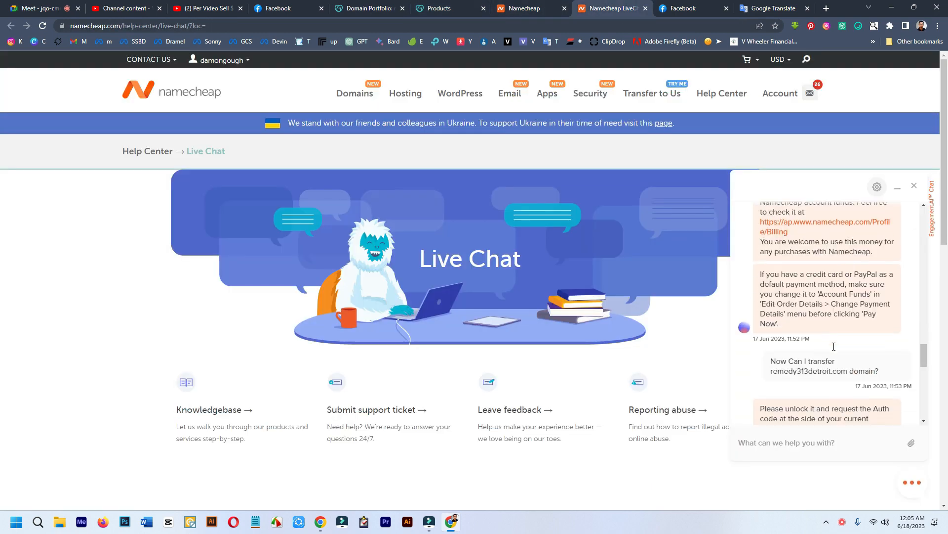
scroll(834, 346, "down", 2)
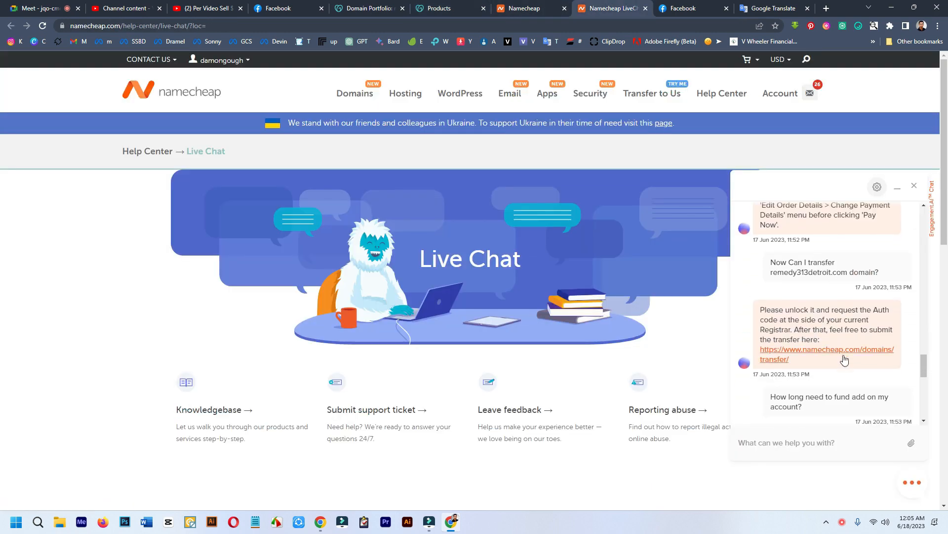
scroll(837, 366, "down", 3)
scroll(817, 387, "down", 3)
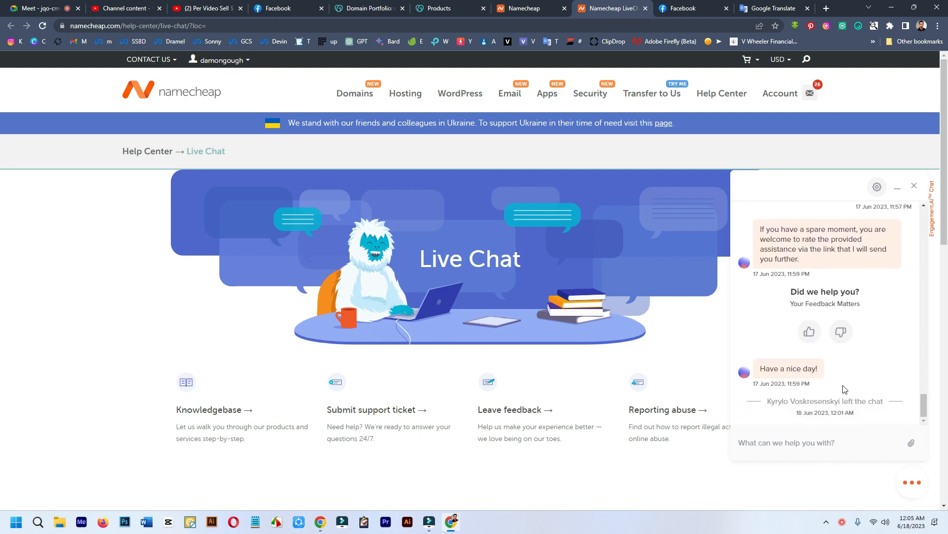
scroll(815, 308, "up", 3)
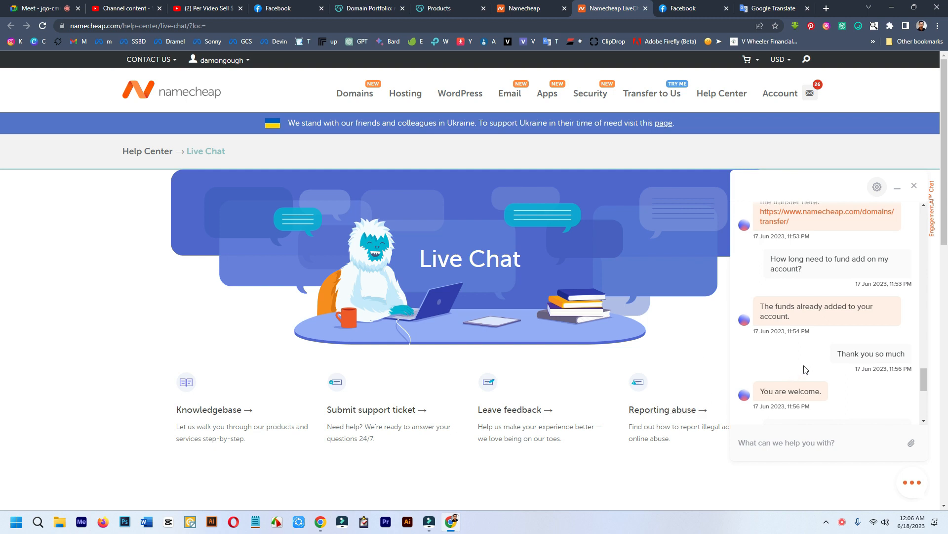
scroll(805, 369, "down", 2)
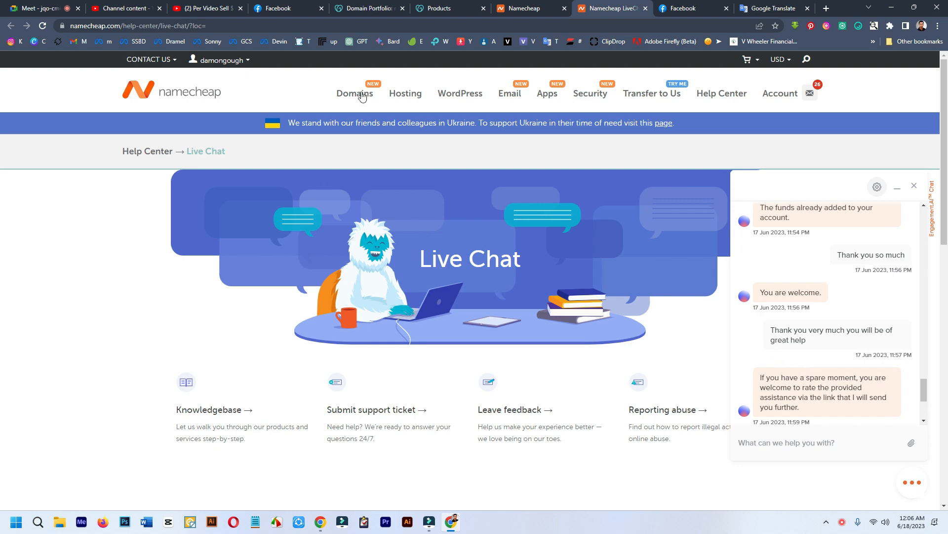
Return to the GoDaddy products page and open the management dashboard of remedy313detroit.com
left_click(440, 6)
scroll(849, 171, "up", 10)
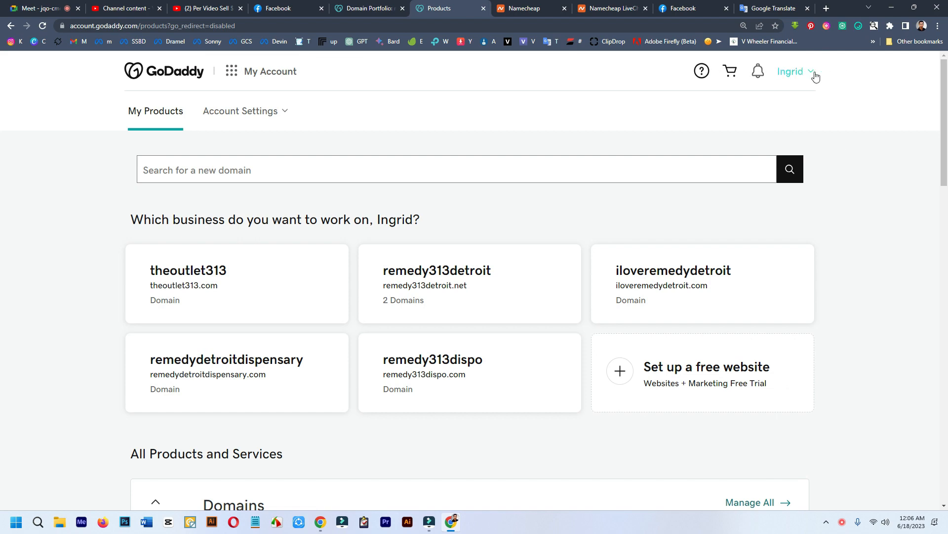
left_click(814, 74)
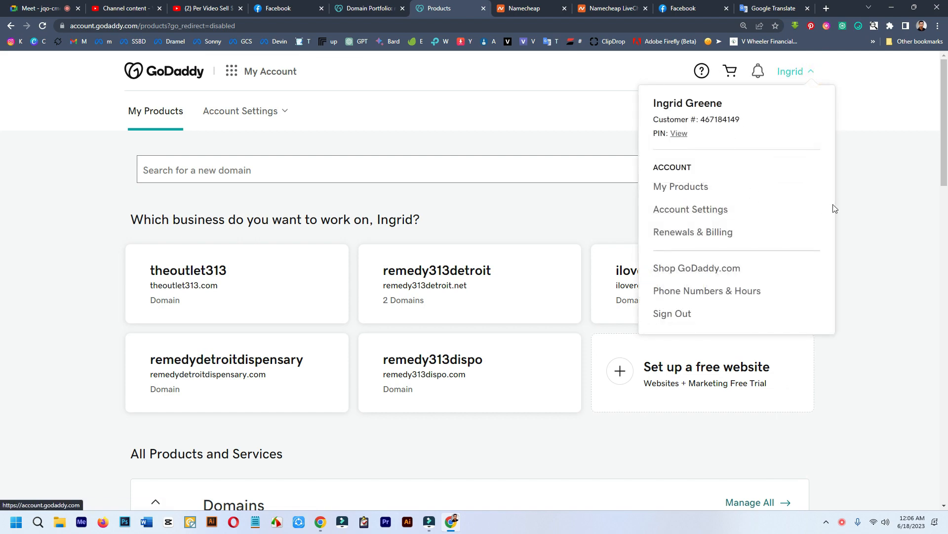
left_click(873, 217)
scroll(446, 247, "down", 4)
scroll(409, 286, "down", 6)
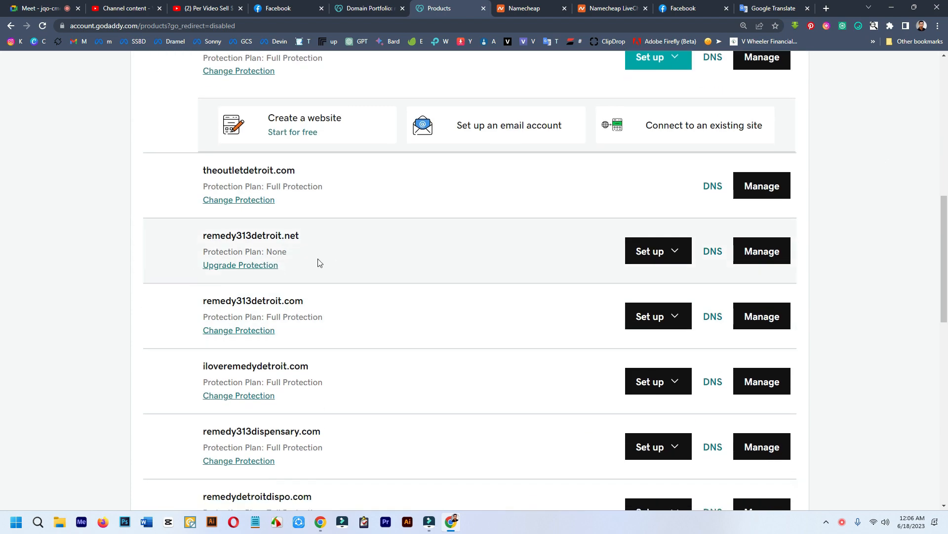
scroll(321, 252, "down", 2)
scroll(374, 249, "down", 1)
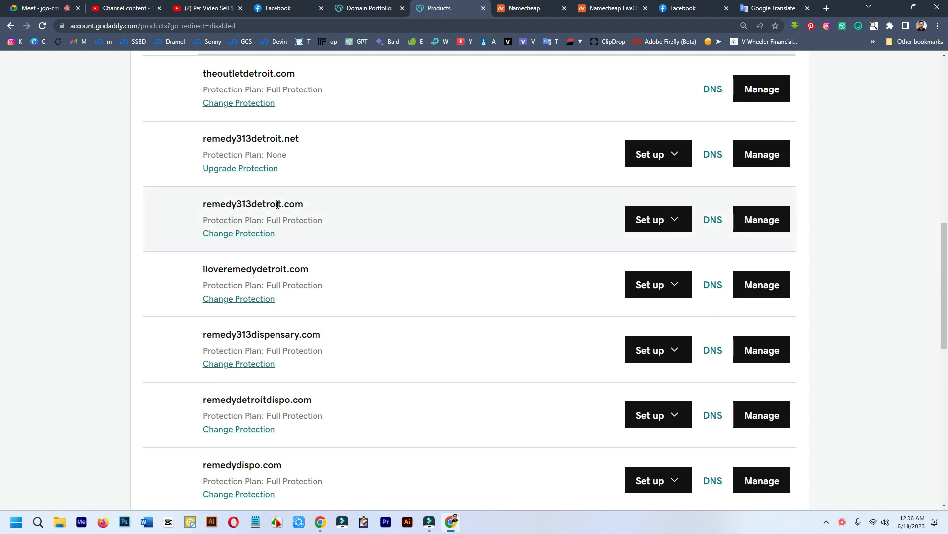
left_click(757, 221)
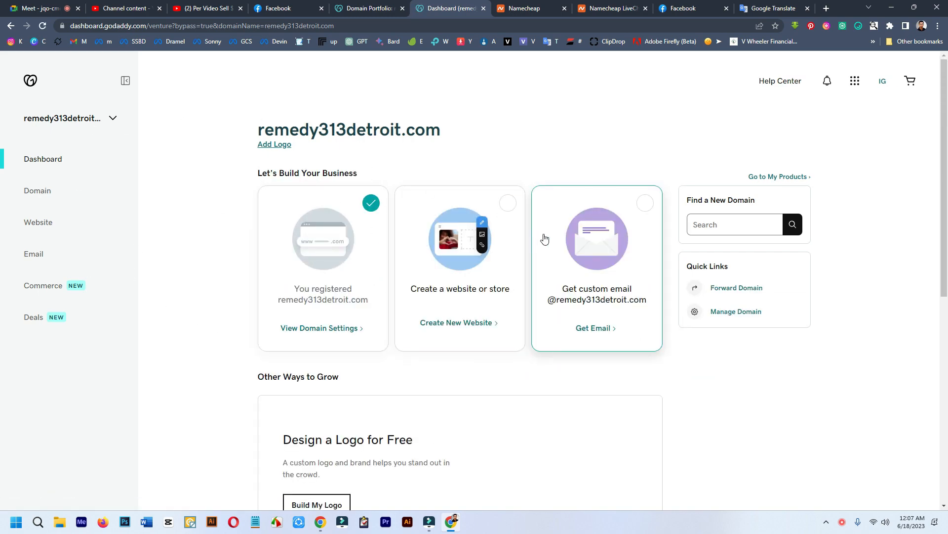
Look over the remedy313detroit.com dashboard and open its domain settings
scroll(464, 266, "down", 5)
scroll(434, 296, "down", 2)
scroll(410, 324, "up", 6)
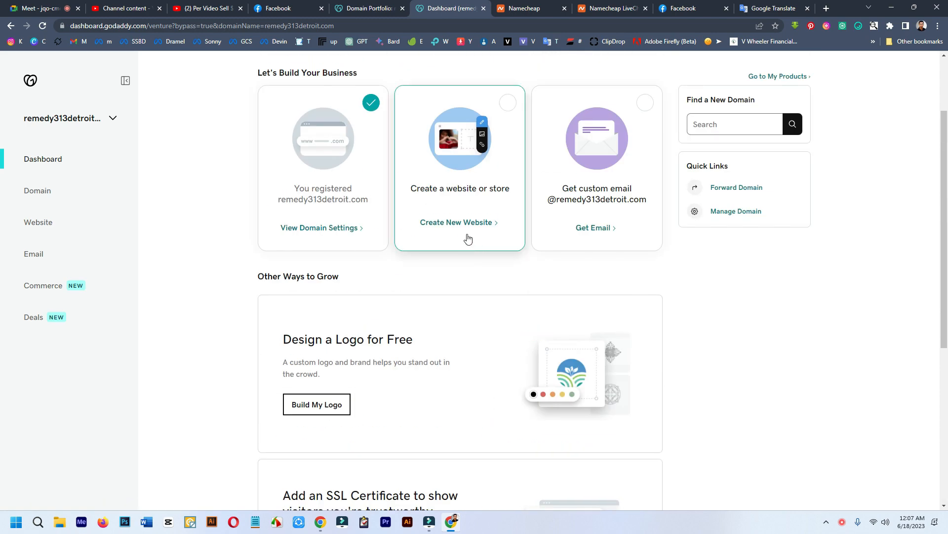
left_click(318, 232)
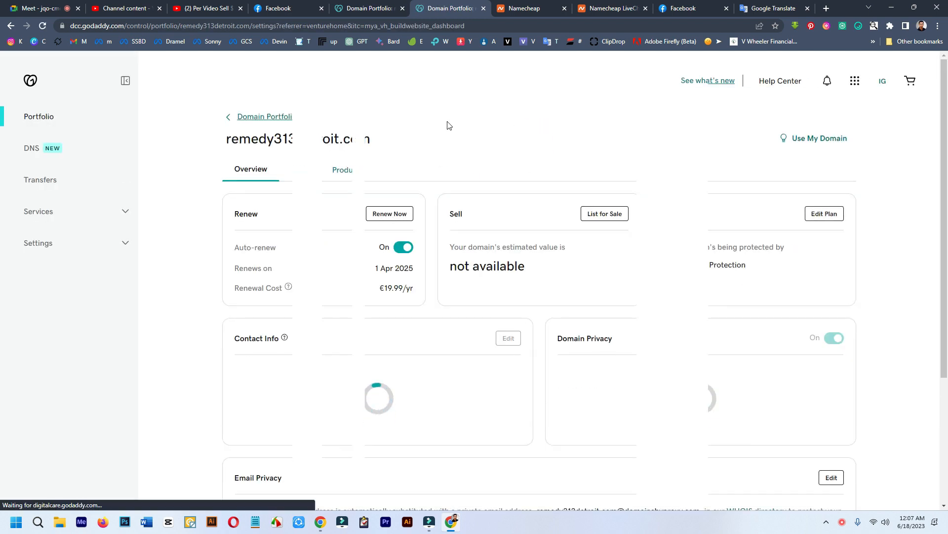
Review the remedy313detroit.com settings overview, from renewal and contact details down to the domain lock and transfer options
scroll(447, 123, "down", 3)
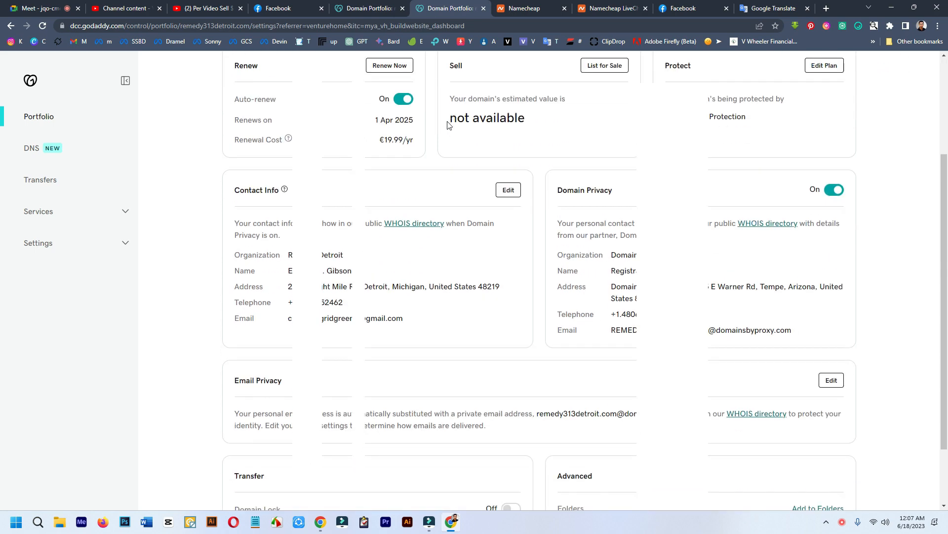
scroll(386, 148, "up", 2)
scroll(341, 207, "down", 2)
scroll(335, 234, "down", 2)
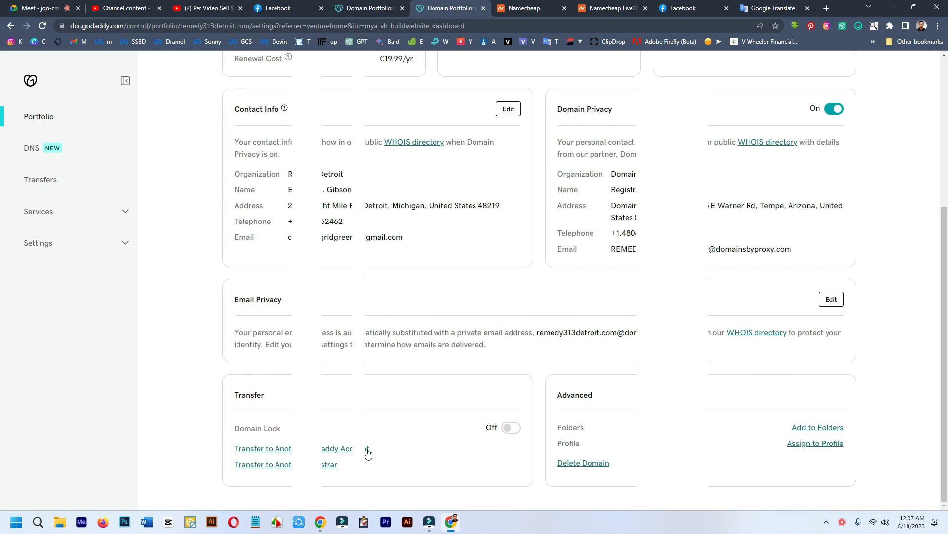
scroll(448, 275, "up", 5)
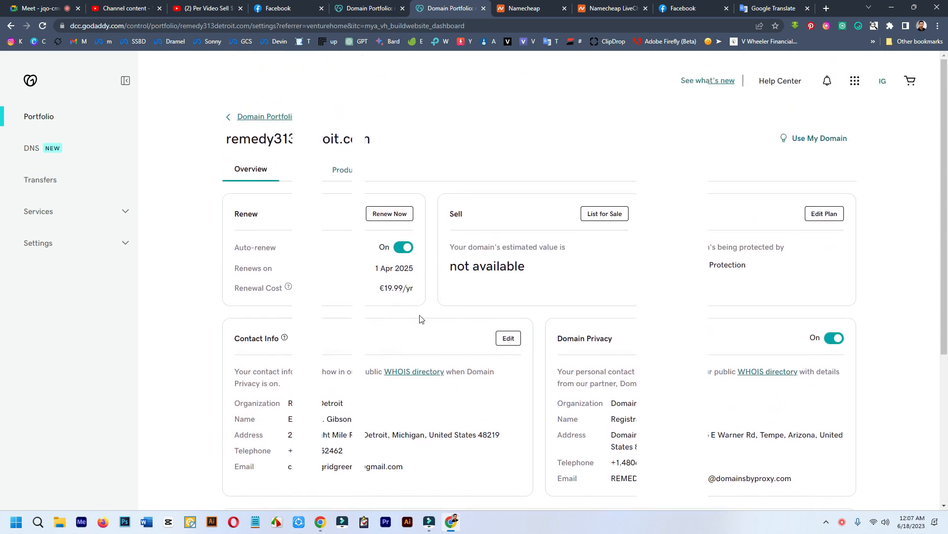
scroll(414, 252, "down", 5)
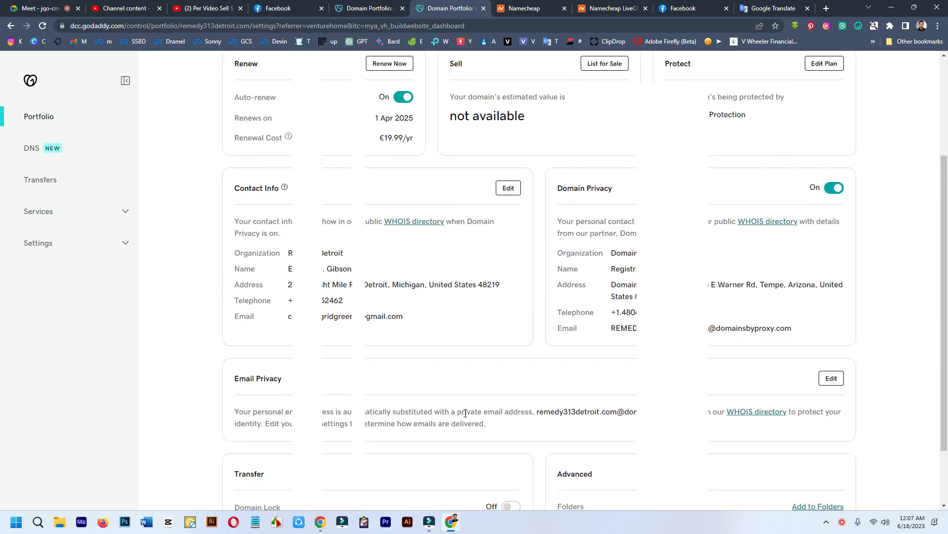
scroll(461, 383, "up", 4)
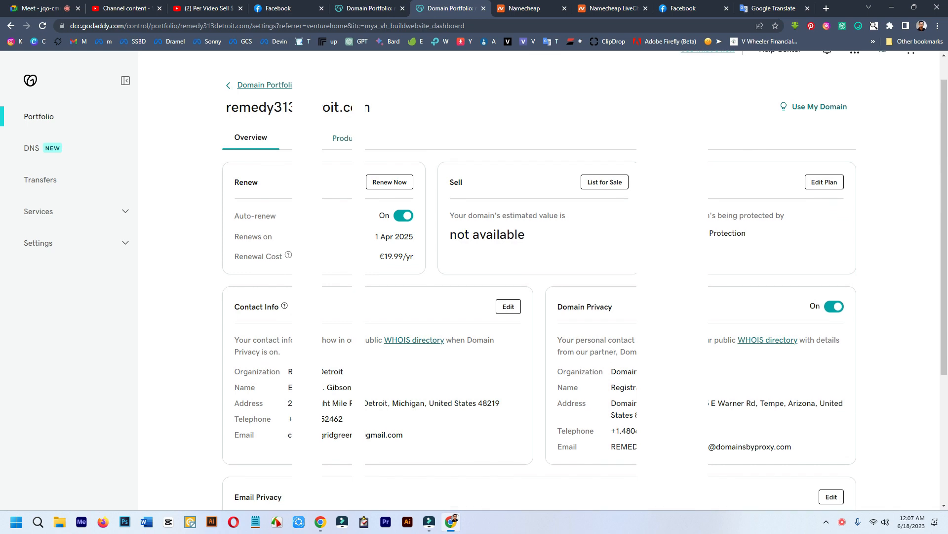
Check the protection plan options for remedy313detroit.com in the domain list, and return to its settings
left_click(231, 87)
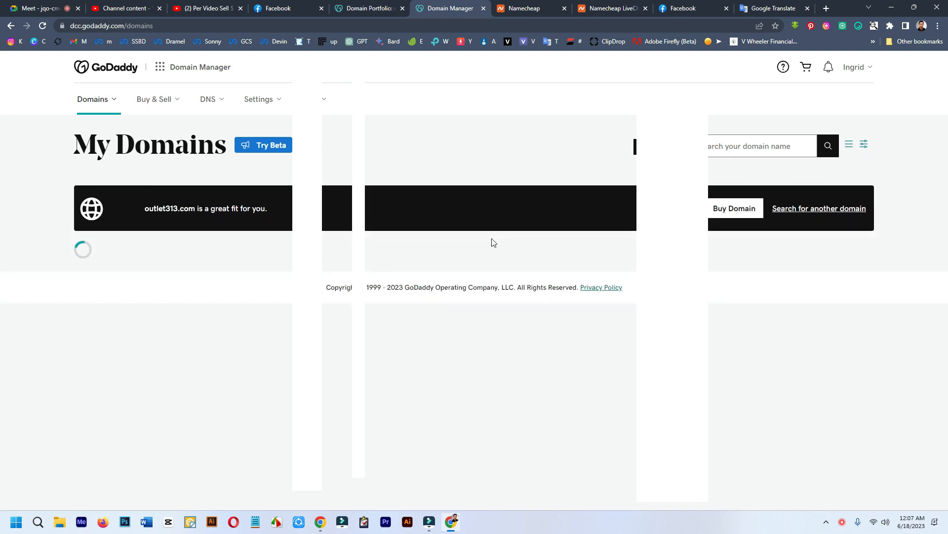
scroll(426, 239, "down", 4)
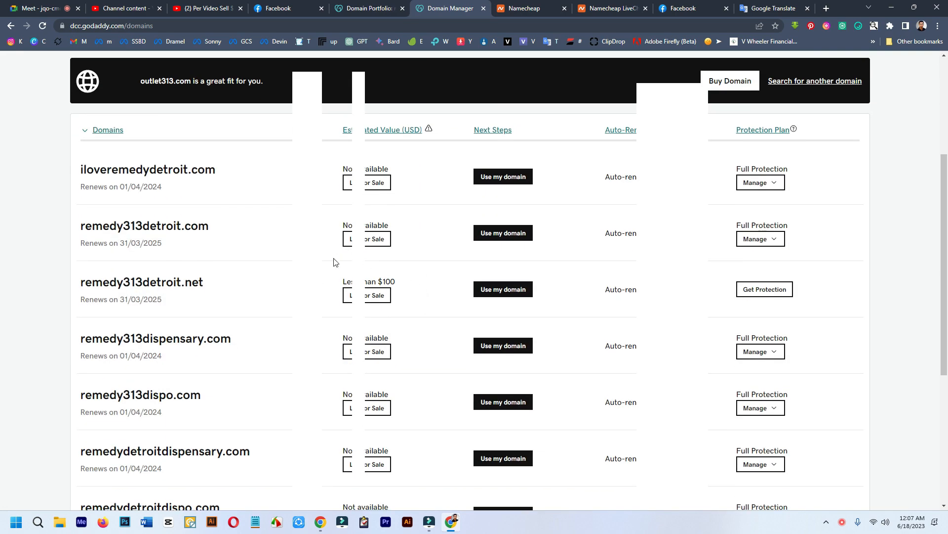
scroll(176, 295, "down", 1)
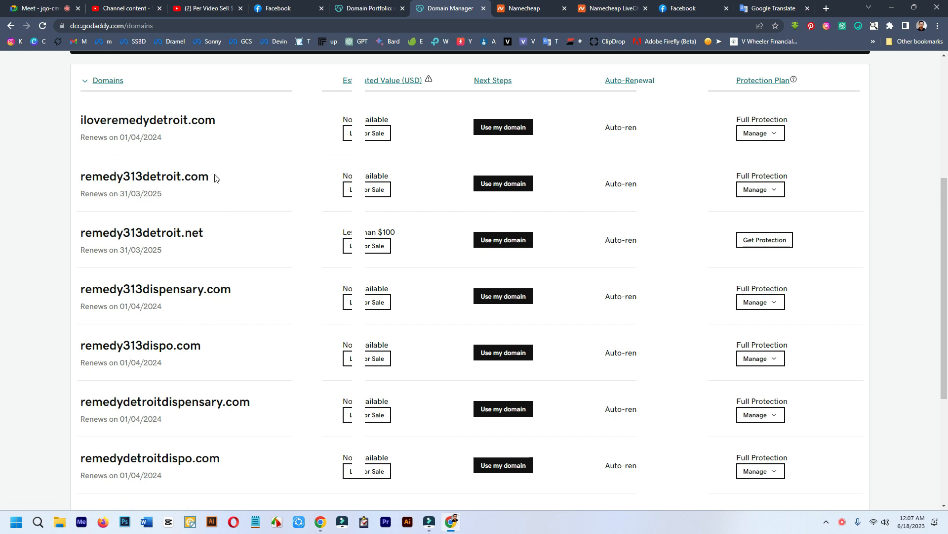
left_click(754, 192)
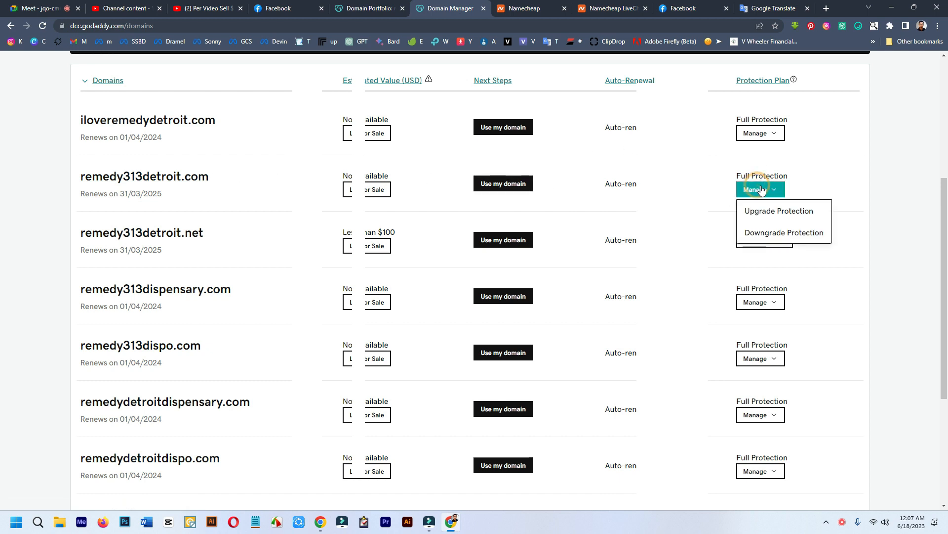
left_click(754, 192)
left_click(755, 191)
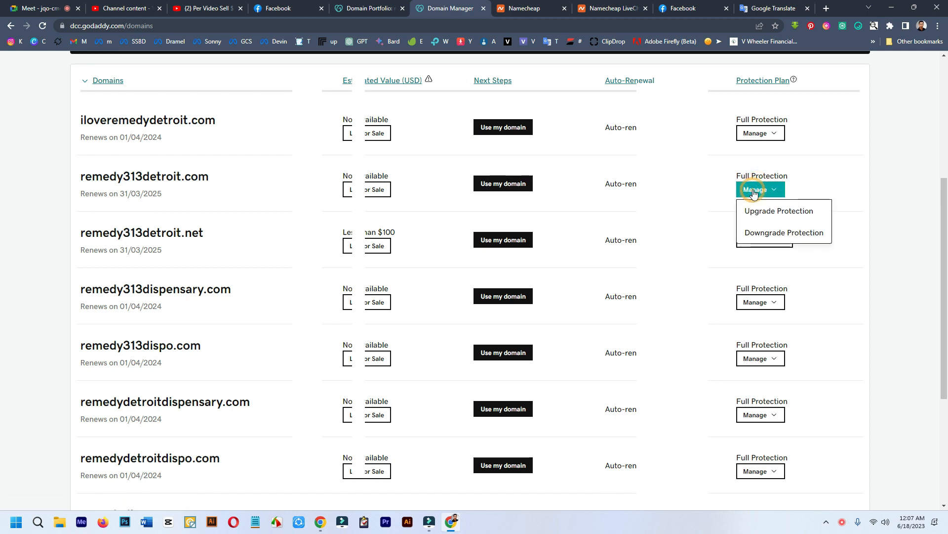
left_click(11, 27)
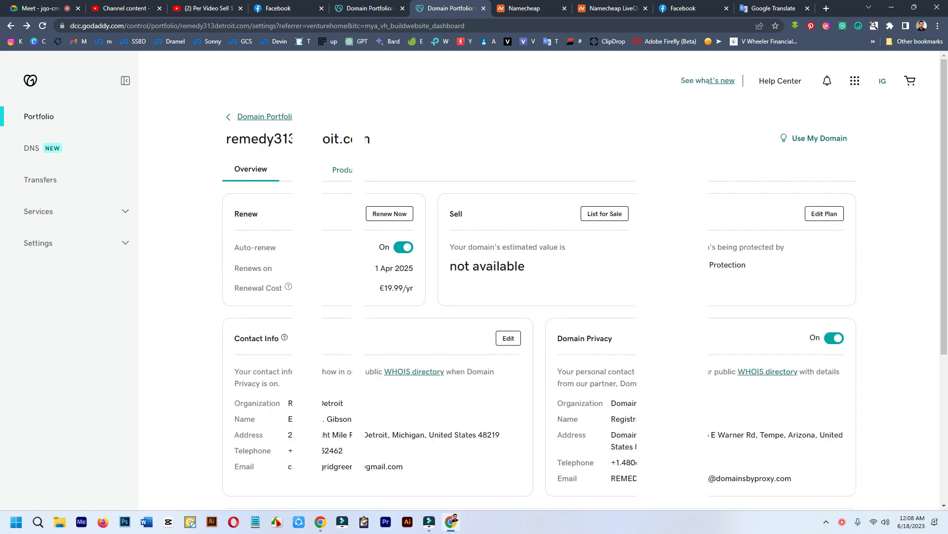
Start transferring remedy313detroit.com to another registrar and continue past the domain transfer checklist
scroll(342, 191, "down", 5)
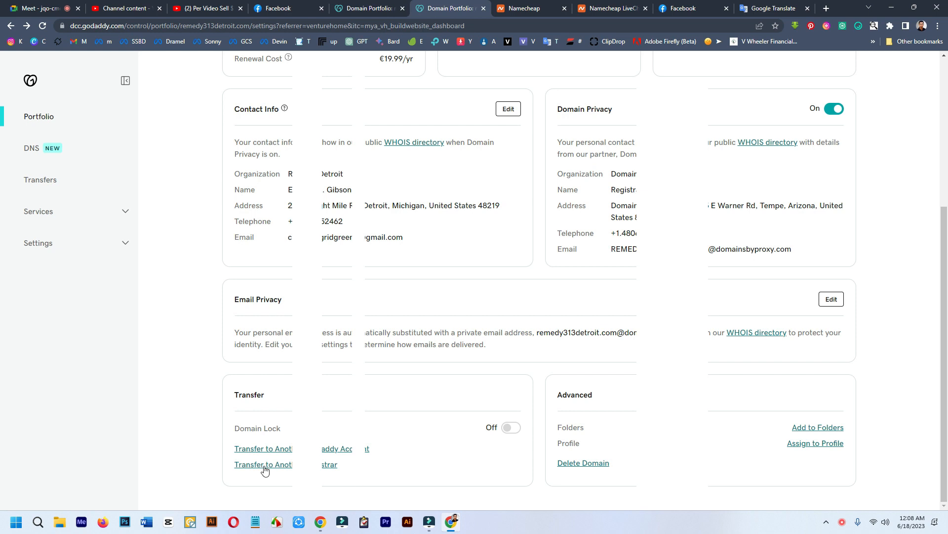
left_click(291, 471)
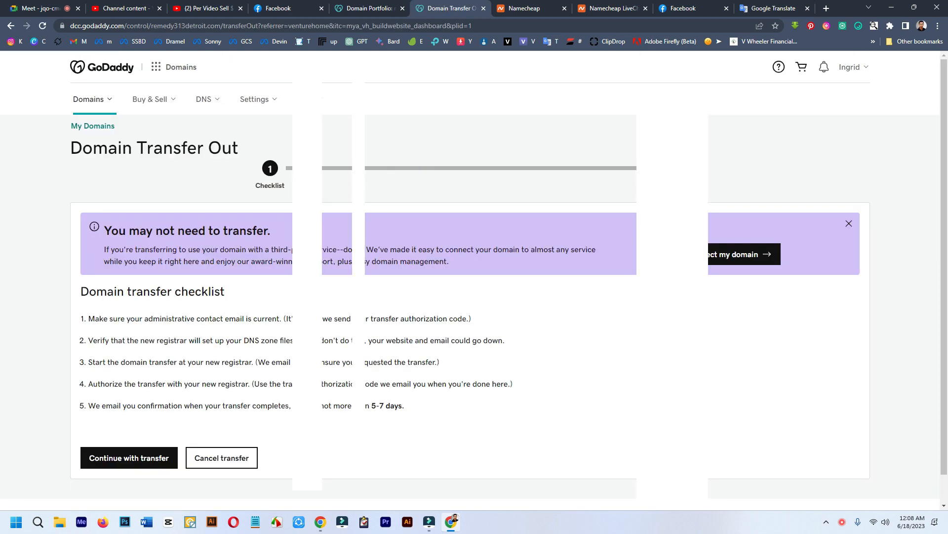
scroll(523, 235, "down", 1)
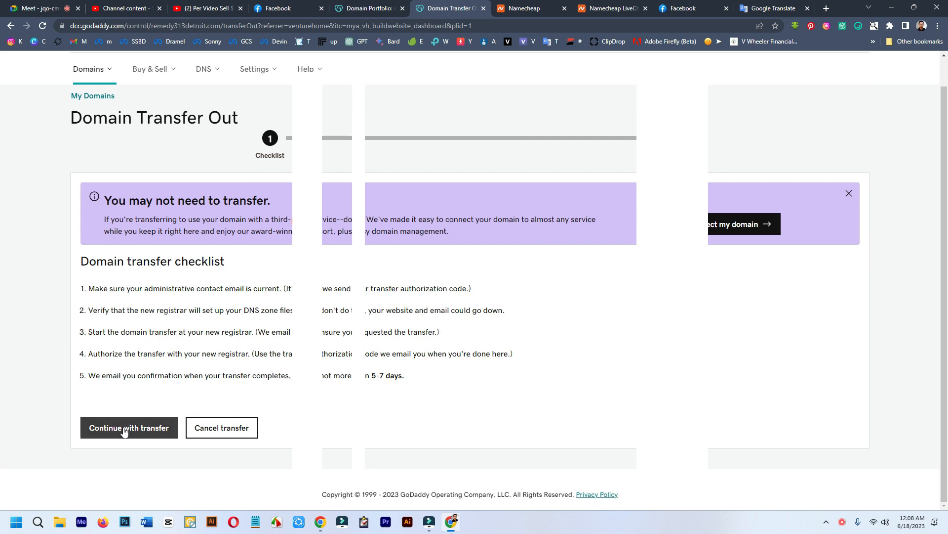
left_click(145, 433)
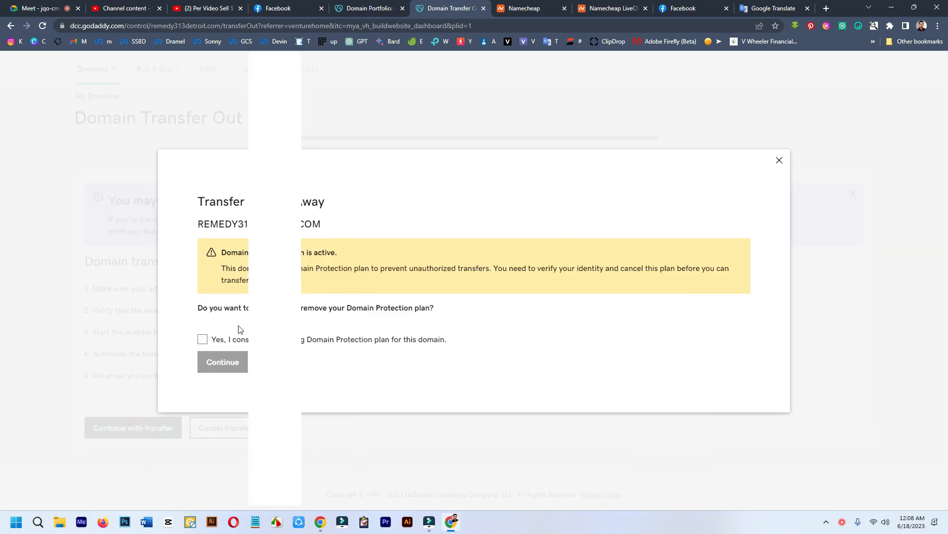
Consent to removing the Domain Protection plan, continue to identity verification, and check the e-mail address for the one-time password
left_click(204, 339)
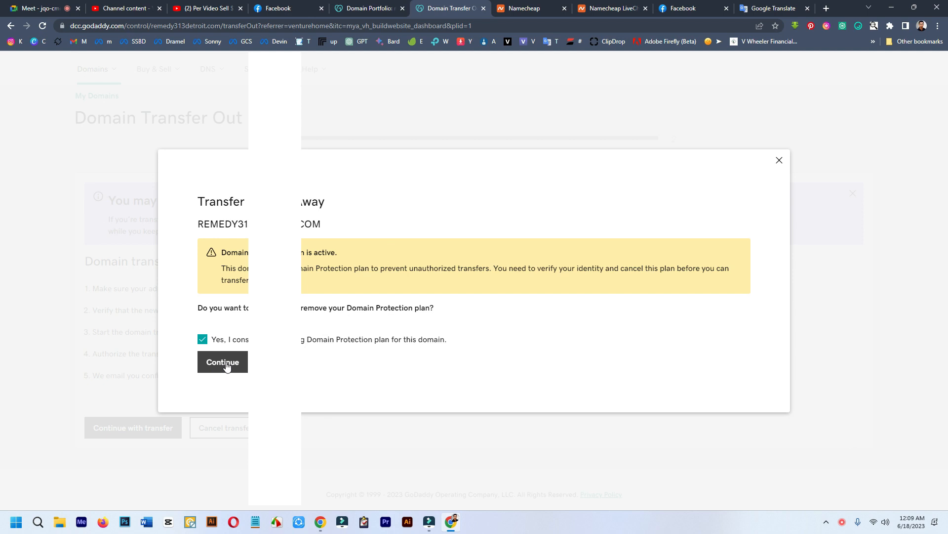
left_click(225, 363)
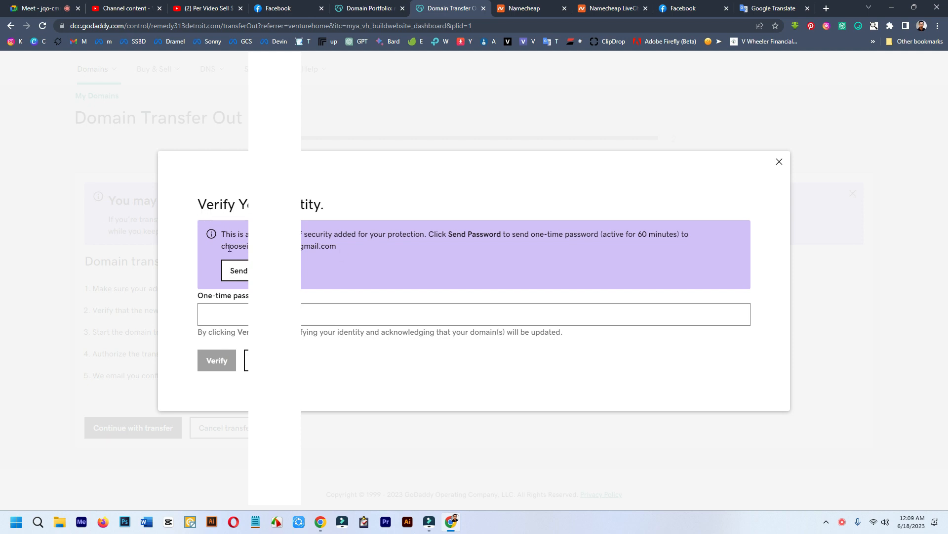
mouse_move(221, 246)
left_mouse_down()
mouse_move(360, 254)
mouse_move(222, 237)
left_mouse_up()
left_click(355, 254)
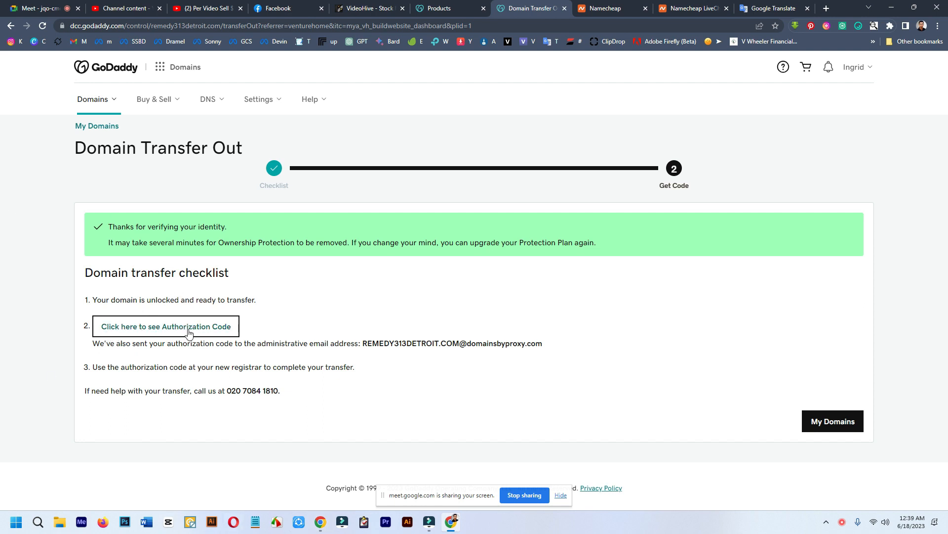
Reveal the transfer authorization code for remedy313detroit.com and copy it to the clipboard
left_click(211, 328)
left_click(299, 333)
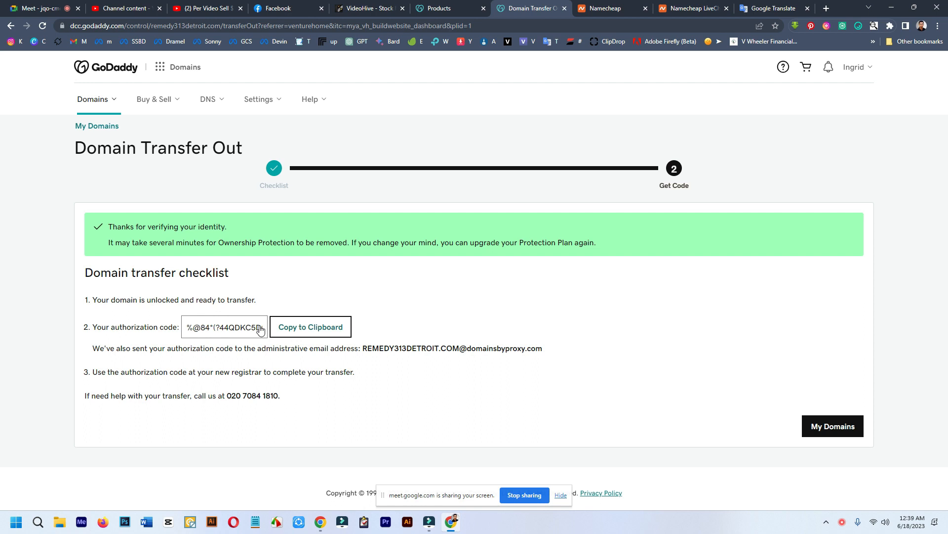
left_click(309, 333)
left_click(312, 332)
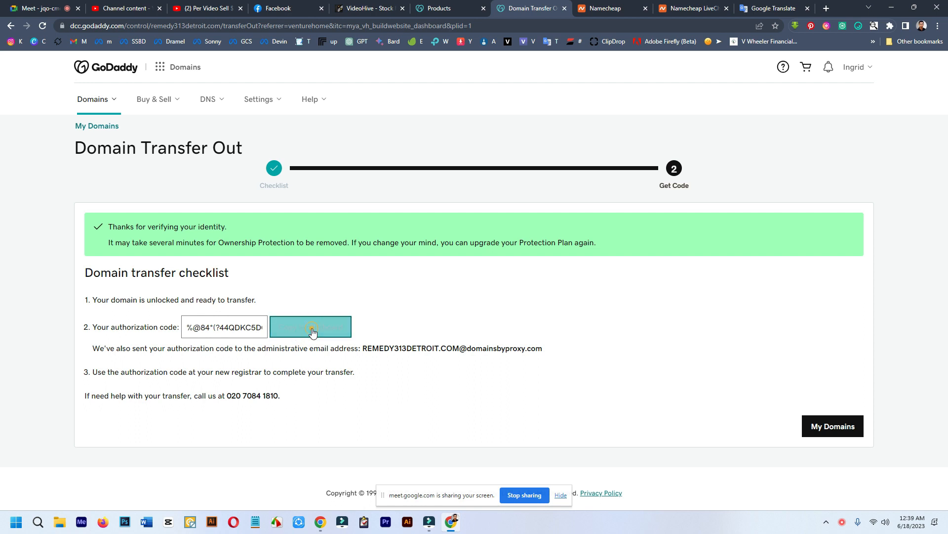
Switch to Notepad, paste the copied transfer authorization code into the empty note, and insert two line breaks above it
left_click(256, 522)
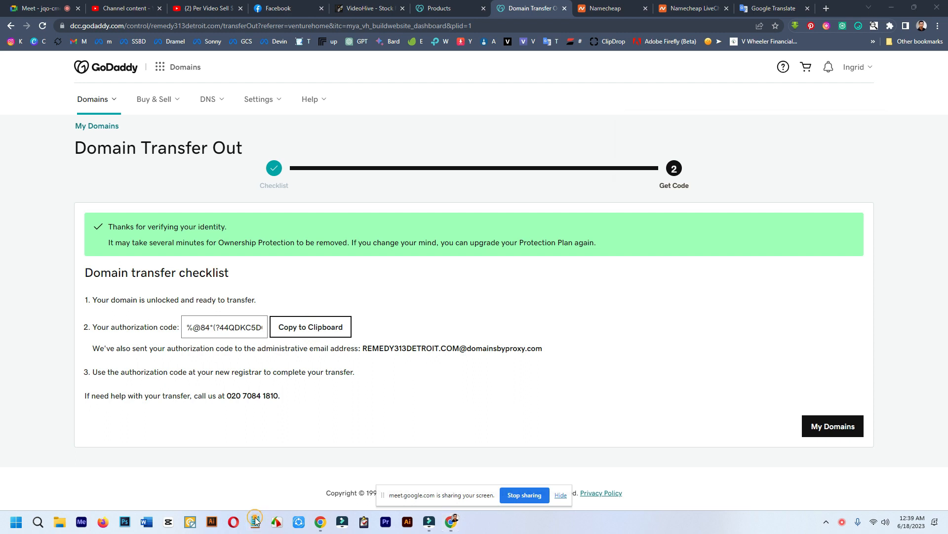
left_click_drag(784, 103, 550, 120)
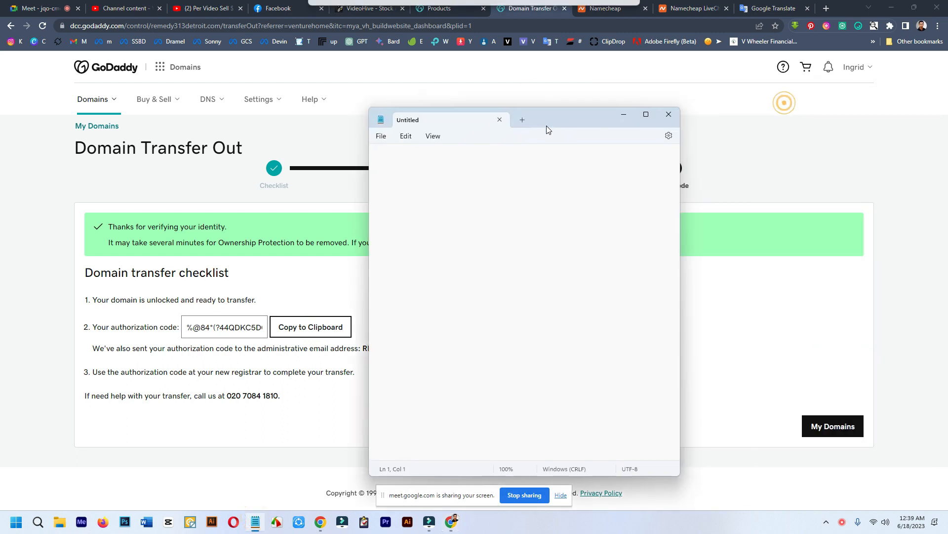
left_click(435, 174)
key("ctrl+v")
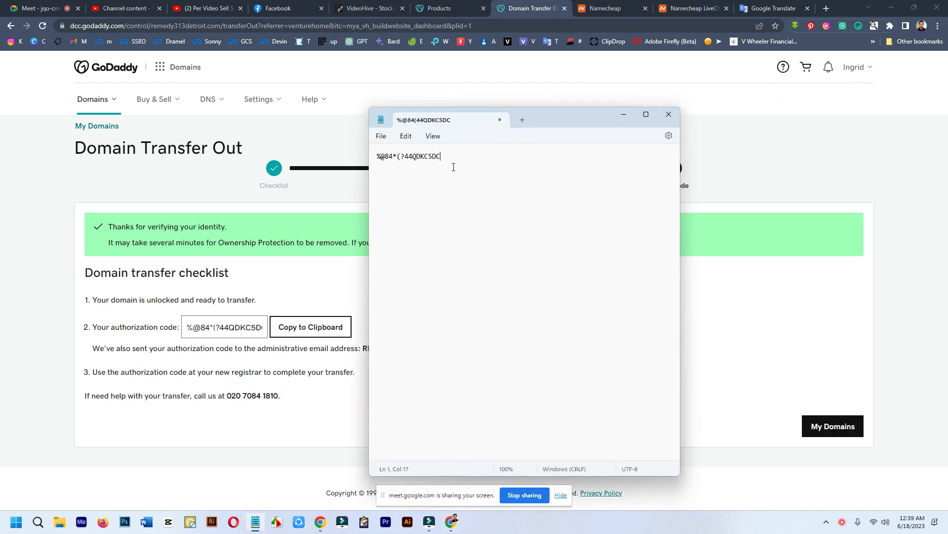
left_click(378, 156)
key("Return")
key("Return")
left_click(394, 155)
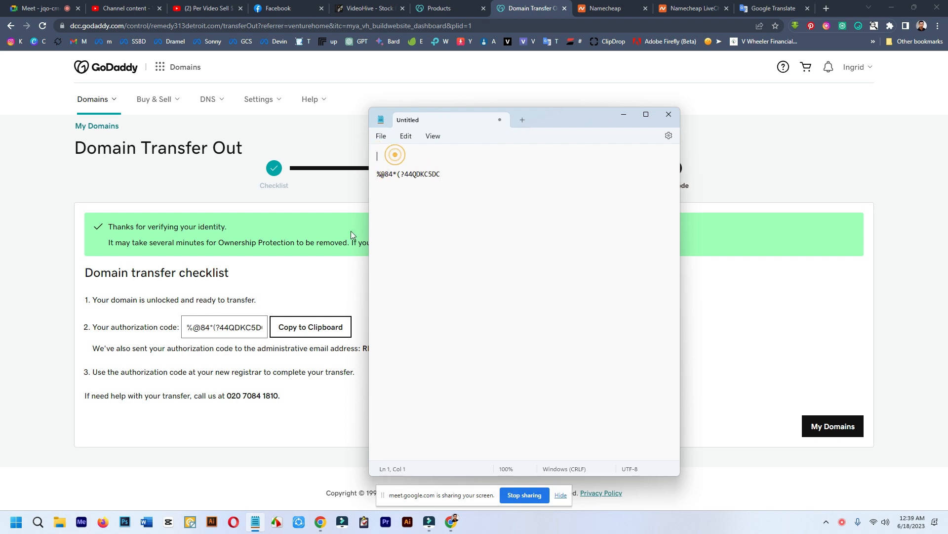
Copy the domain name REMEDY313DETROIT.COM from the GoDaddy transfer page into the first line of the note
left_click(310, 297)
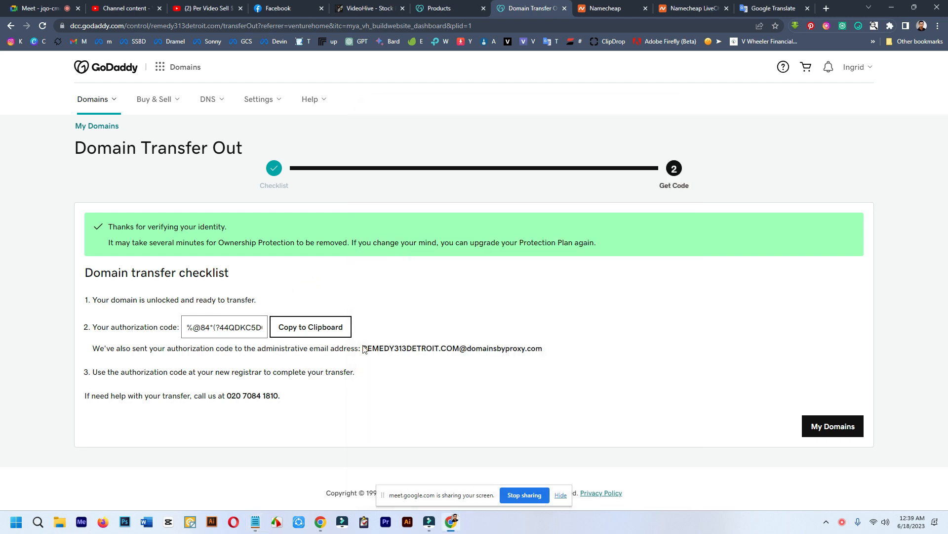
left_click_drag(374, 350, 460, 350)
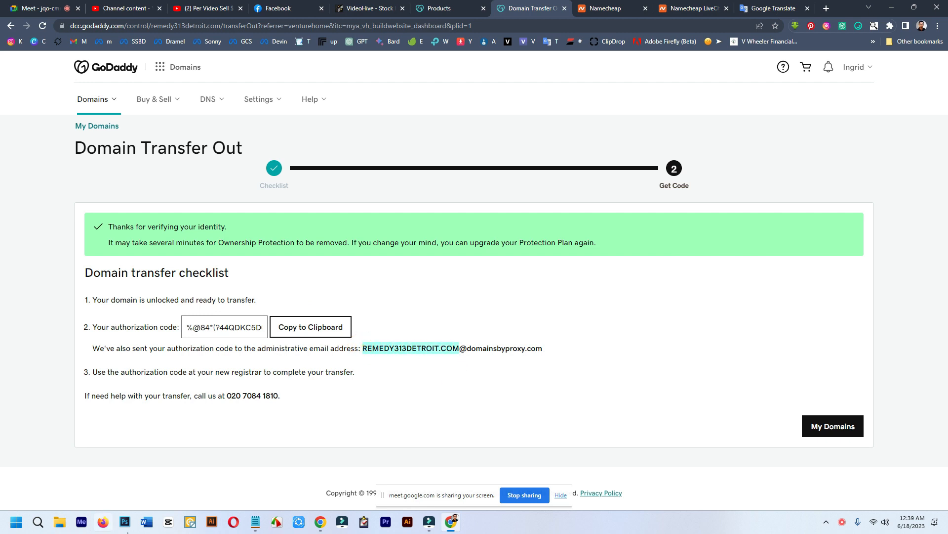
left_click(256, 524)
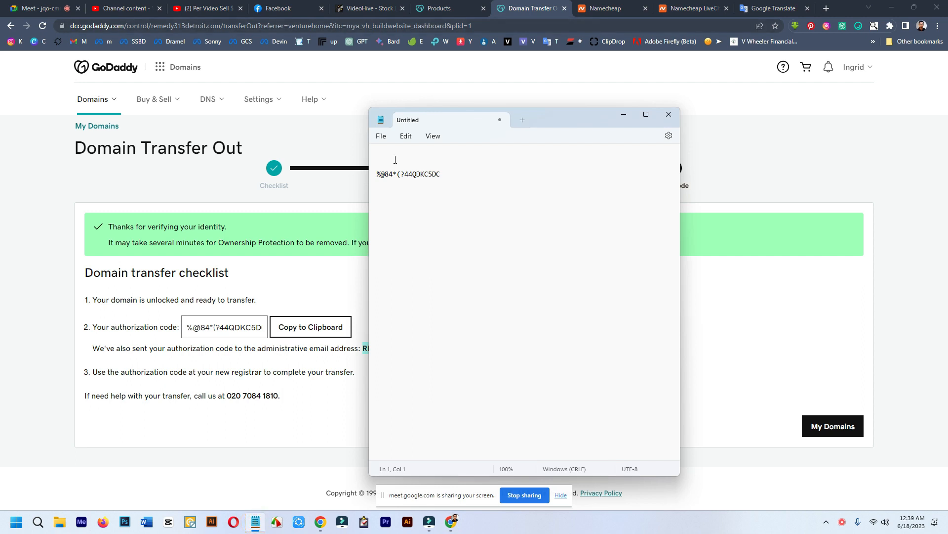
key("ctrl+v")
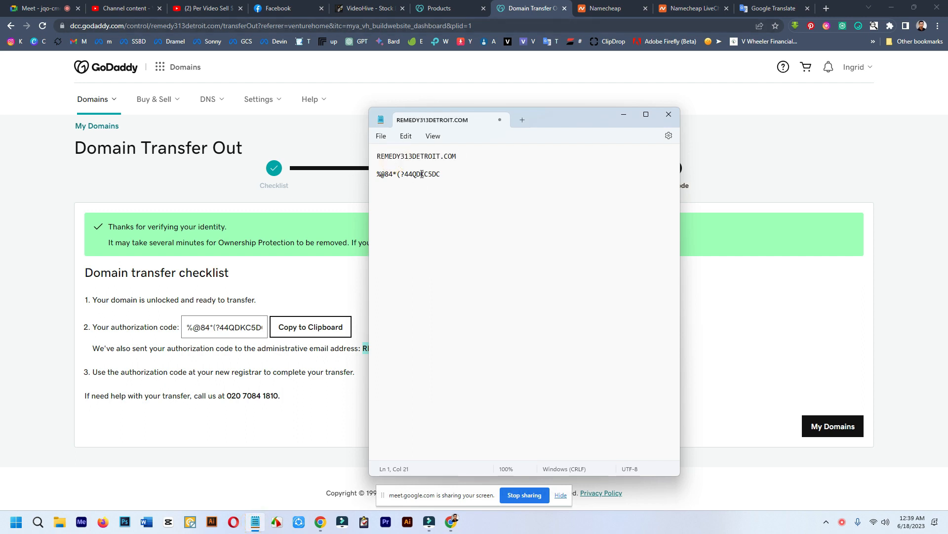
left_click(448, 173)
Switch to the Namecheap live chat page and leave it for the domain transfer page
left_click(707, 7)
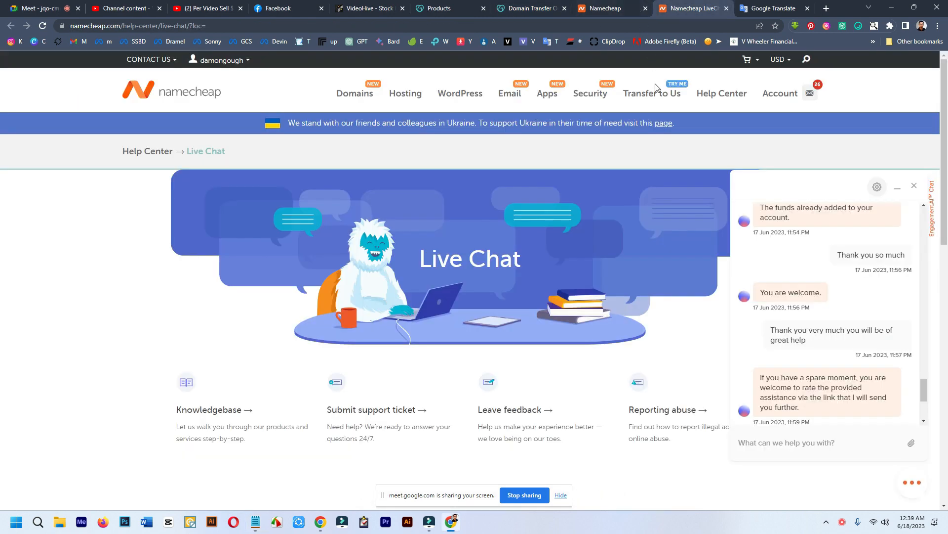
mouse_move(656, 94)
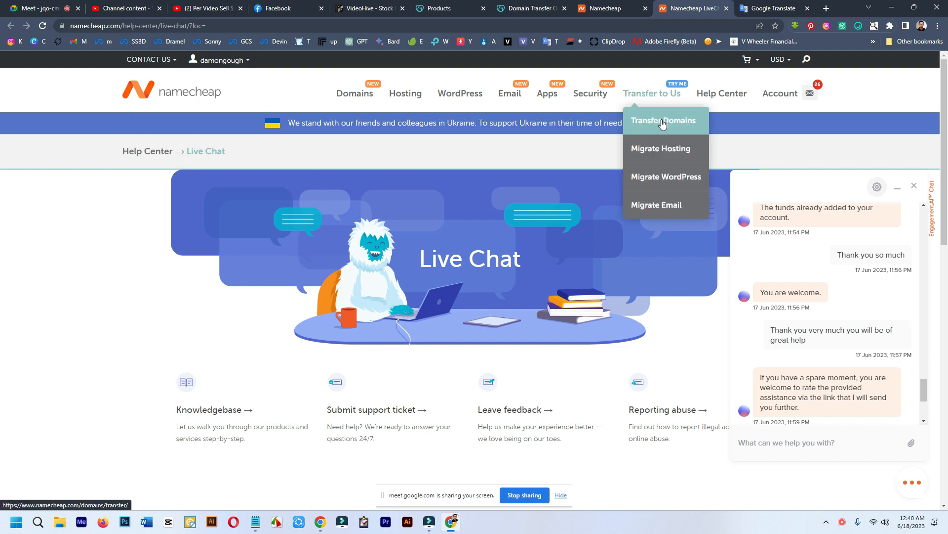
left_click(662, 122)
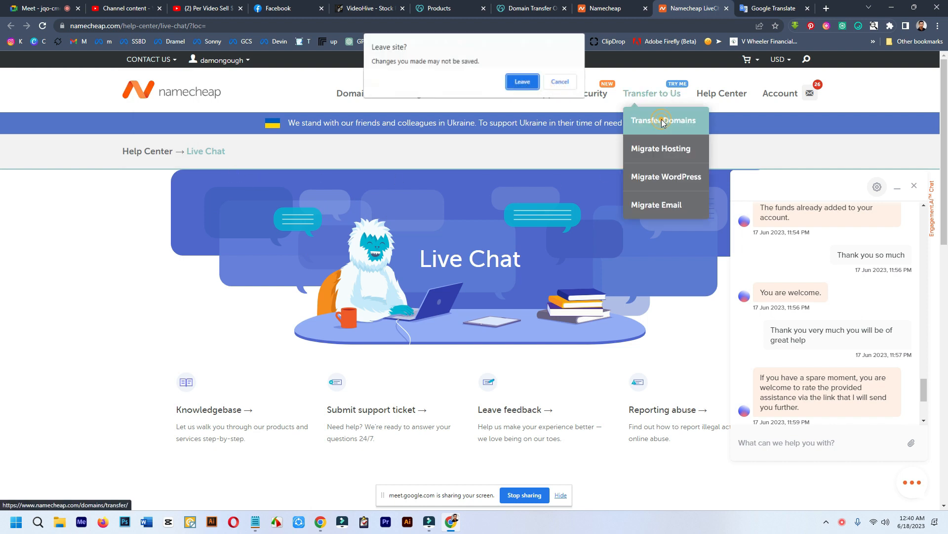
left_click(523, 87)
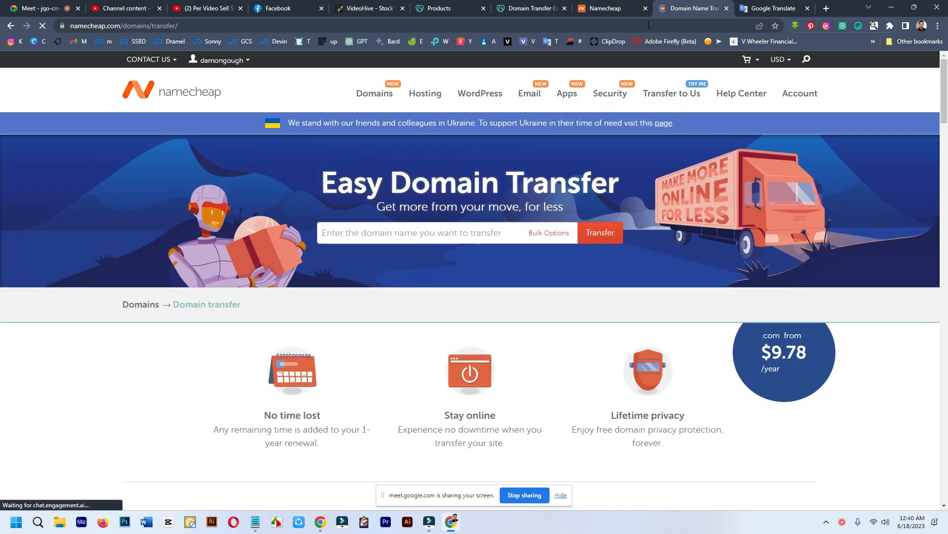
Enter REMEDY313DETROIT.COM as the domain to transfer and submit it for the eligibility check
left_click(384, 232)
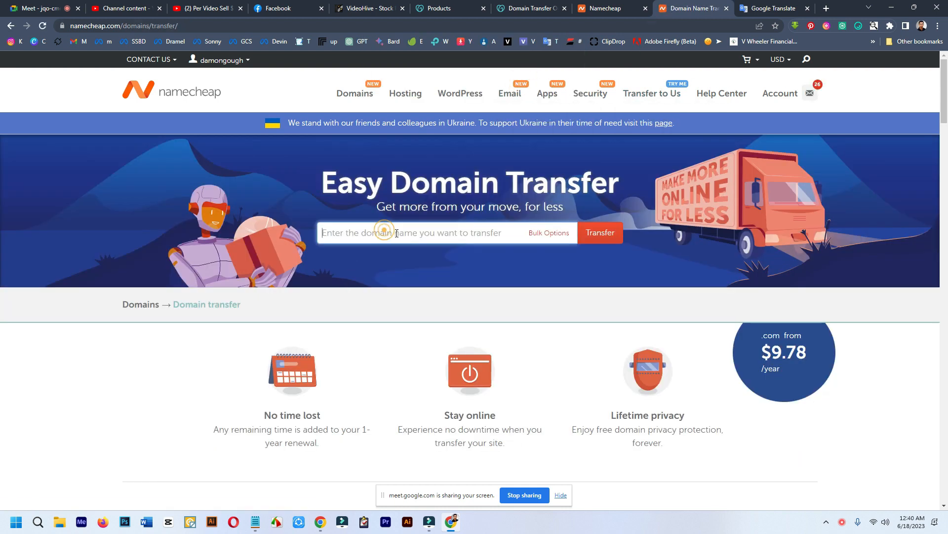
key("ctrl+v")
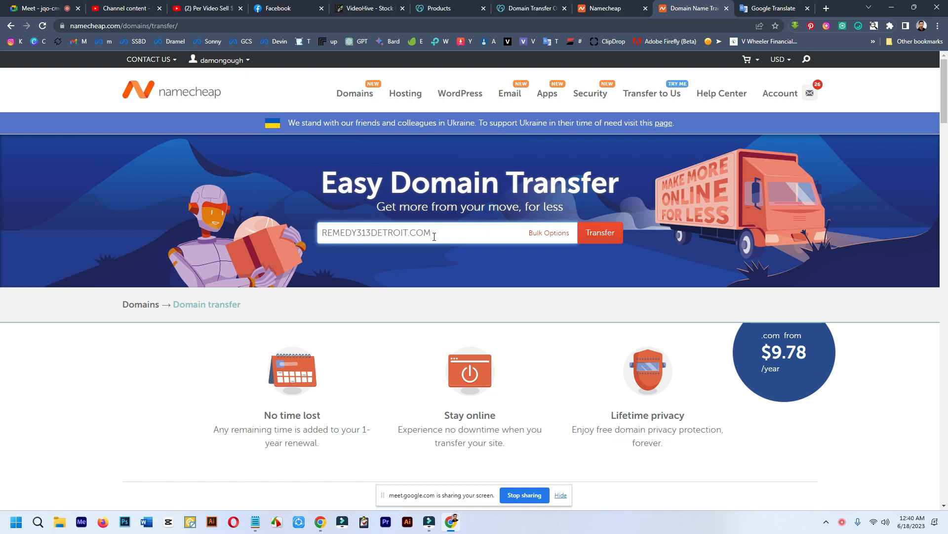
left_click_drag(429, 232, 318, 232)
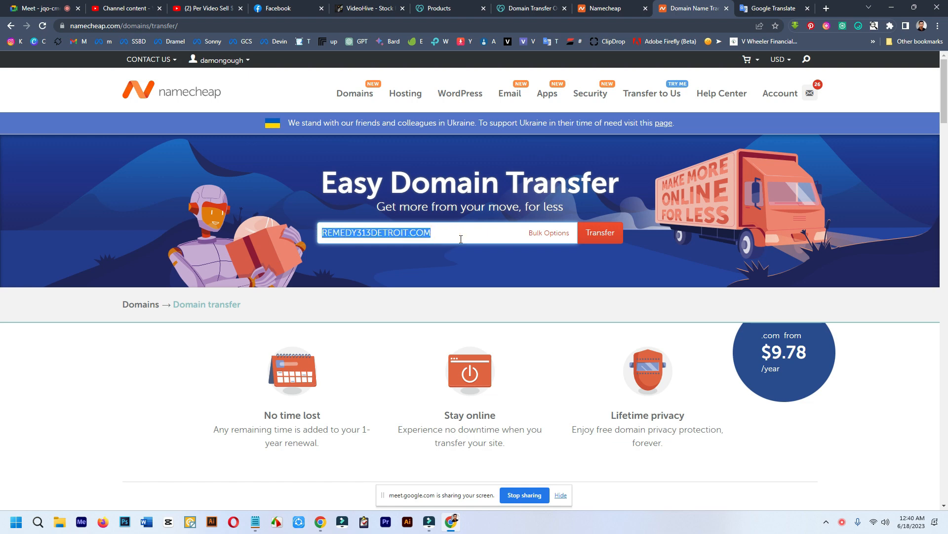
left_click(597, 236)
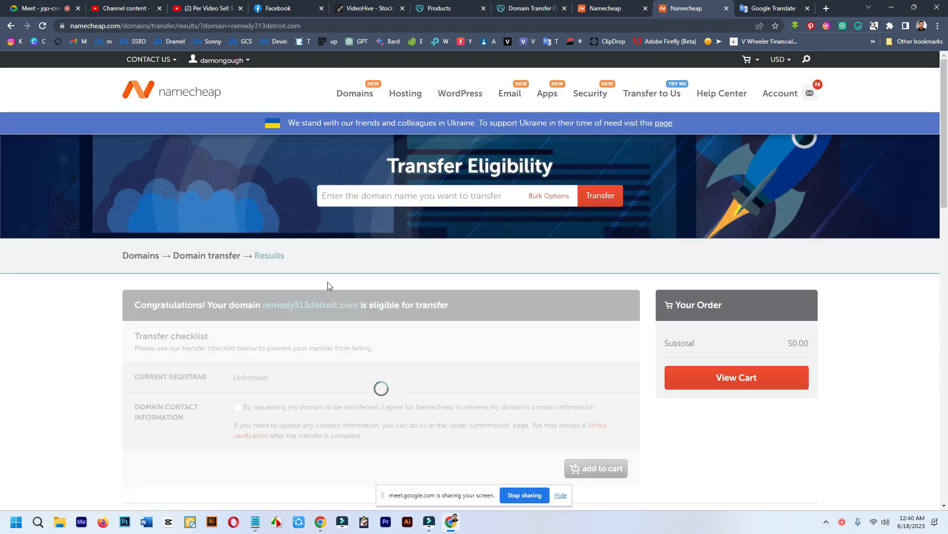
Review the transfer checklist and agree to Namecheap retrieving the domain's contact information
scroll(346, 341, "down", 2)
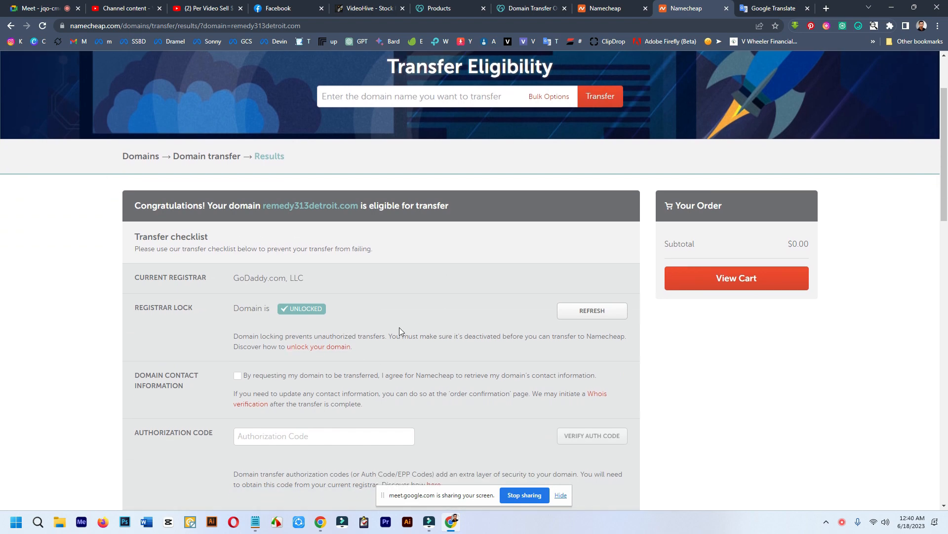
scroll(483, 277, "down", 1)
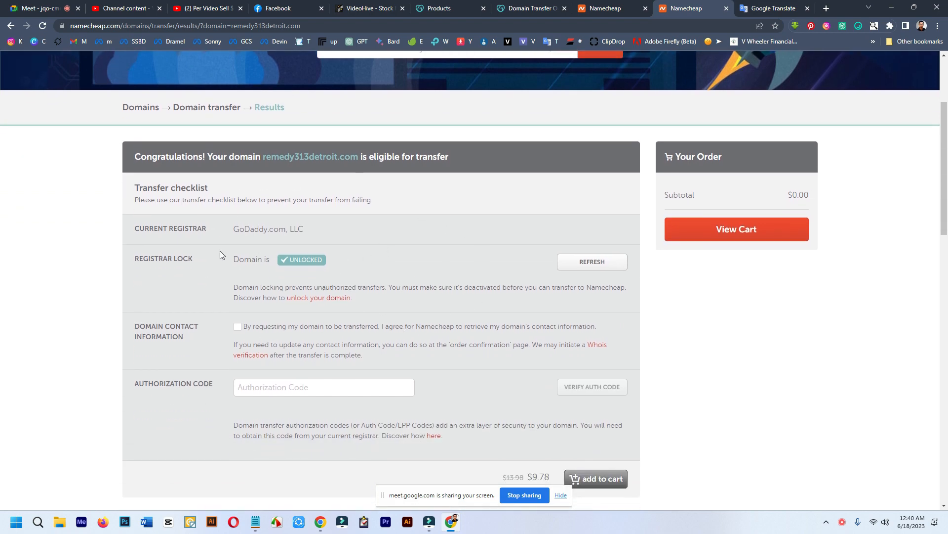
scroll(330, 265, "down", 1)
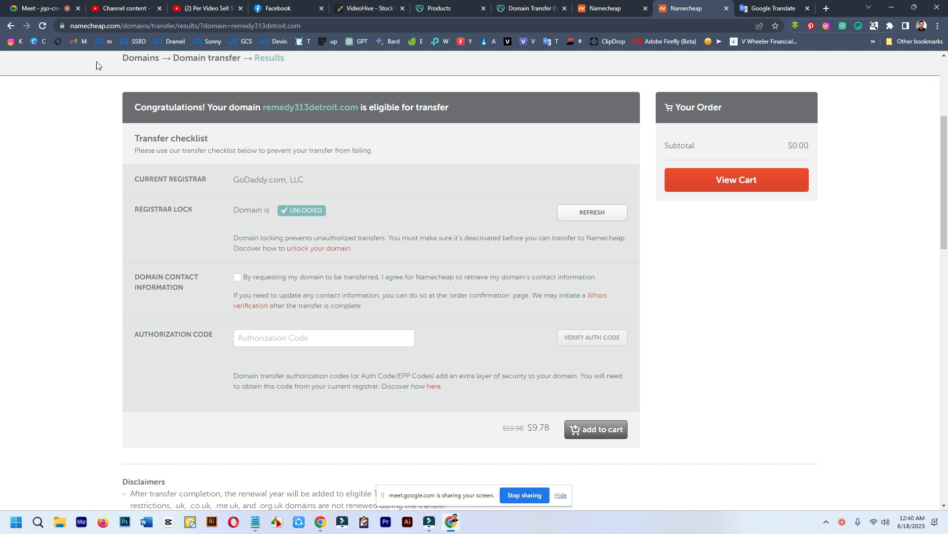
left_click(237, 280)
scroll(547, 286, "down", 1)
scroll(547, 285, "down", 1)
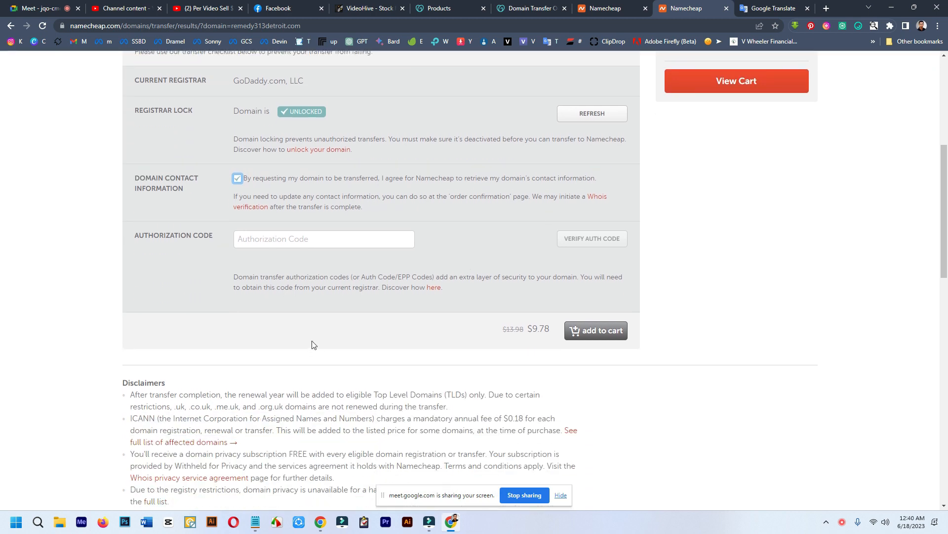
Copy the authorization code from the Notepad note, paste it into the transfer checklist's authorization code field, and verify it
left_click(256, 522)
left_click_drag(448, 171, 375, 174)
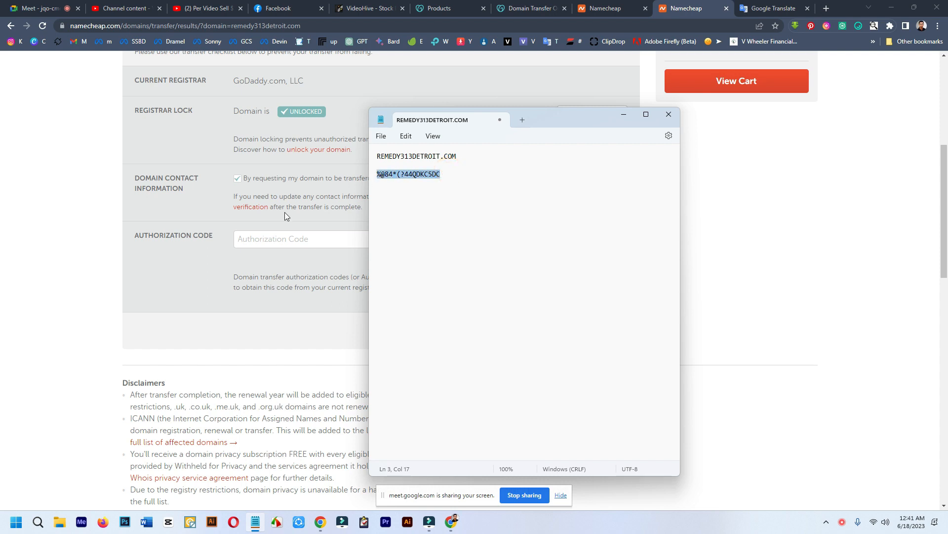
left_click(275, 238)
key("ctrl+v")
left_click(598, 240)
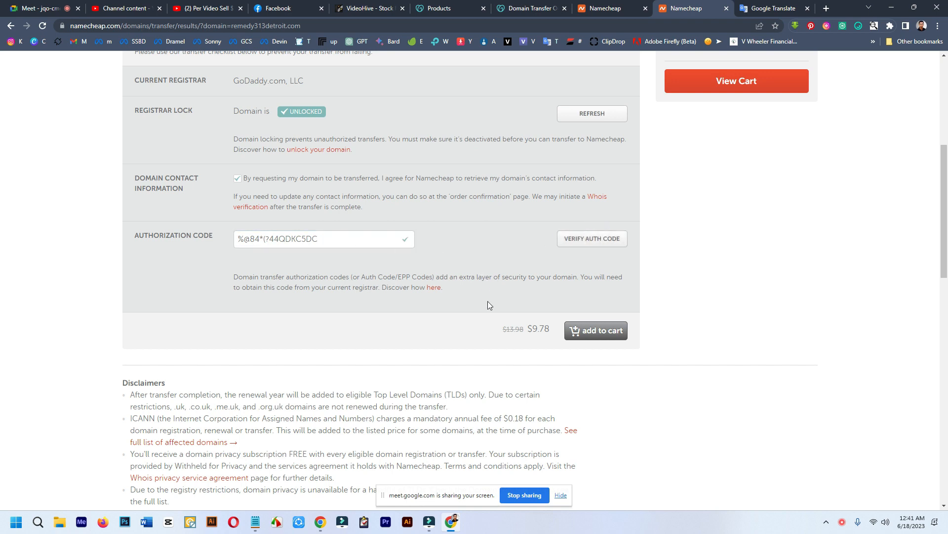
Add the remedy313detroit.com transfer to the cart and open the shopping cart
scroll(326, 150, "up", 1)
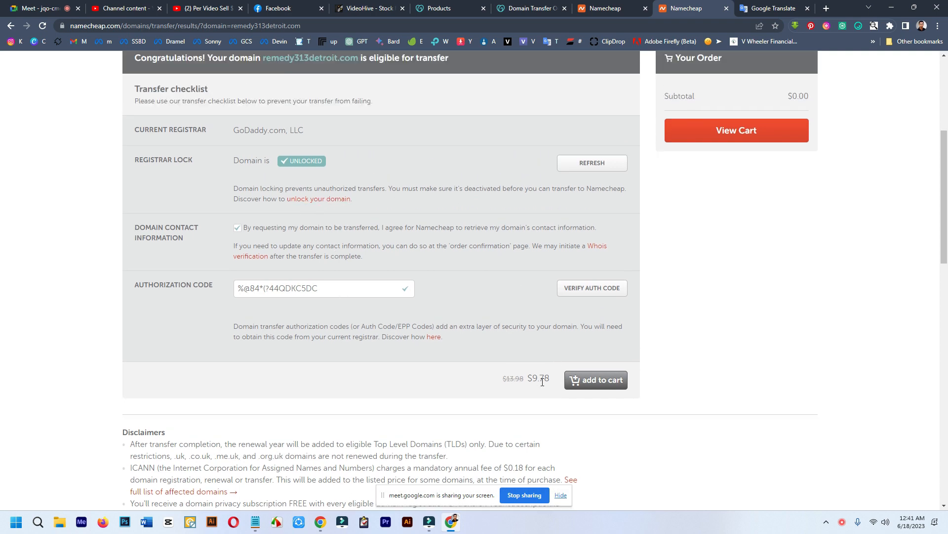
scroll(273, 244, "up", 2)
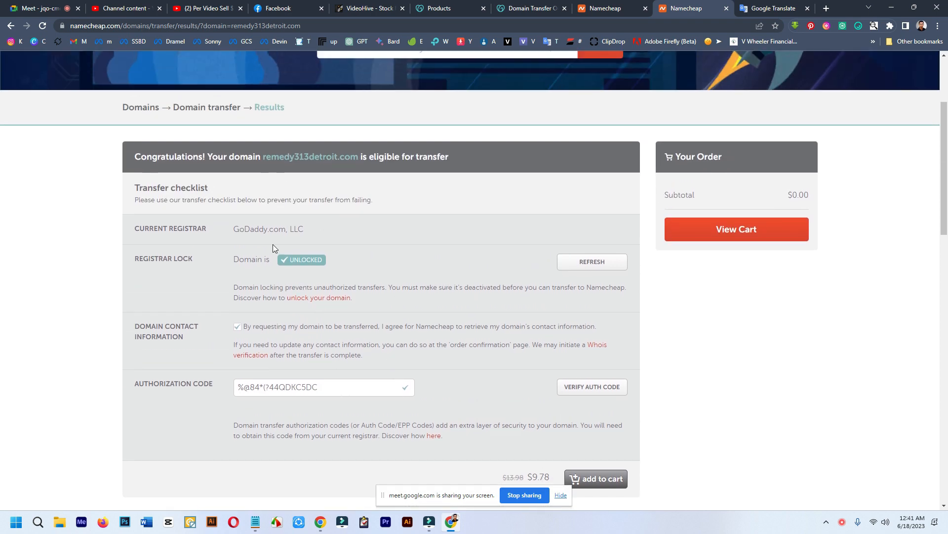
scroll(298, 310, "down", 4)
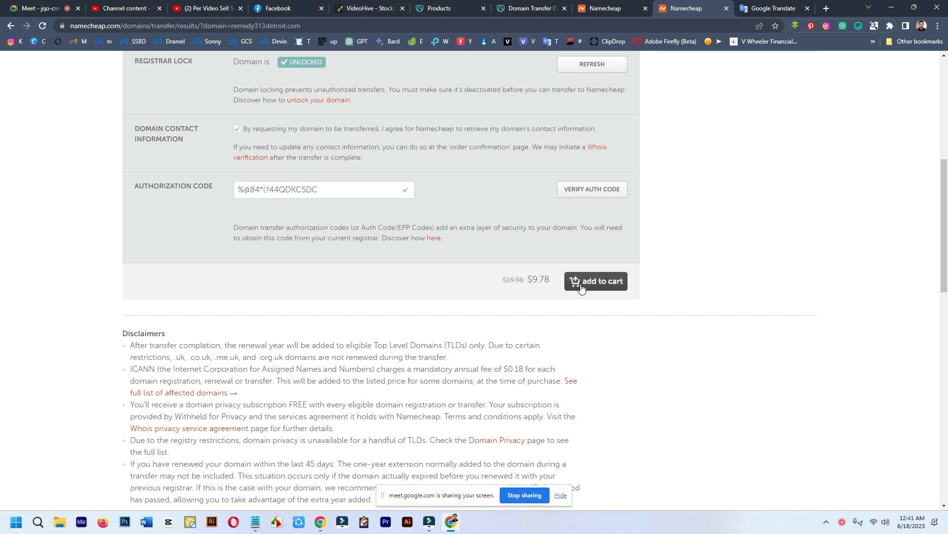
left_click(600, 282)
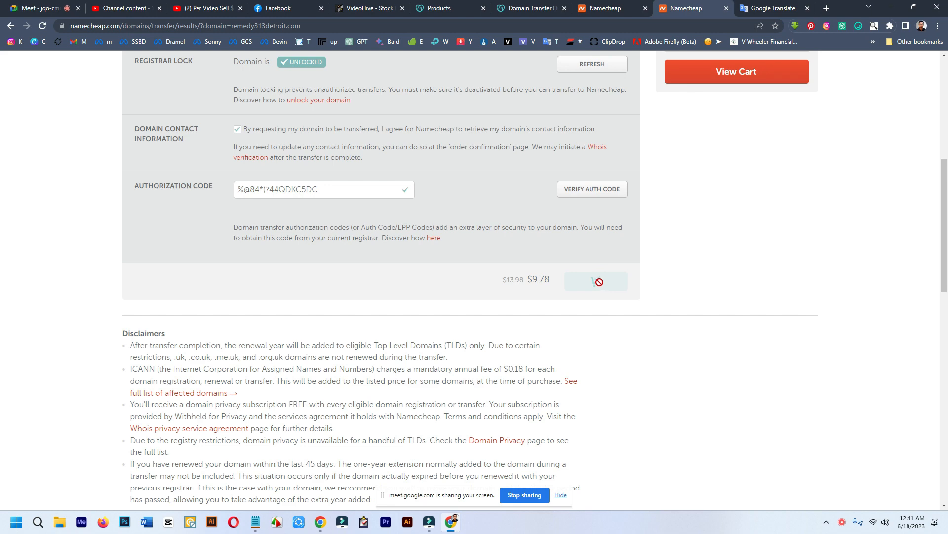
scroll(500, 241, "up", 4)
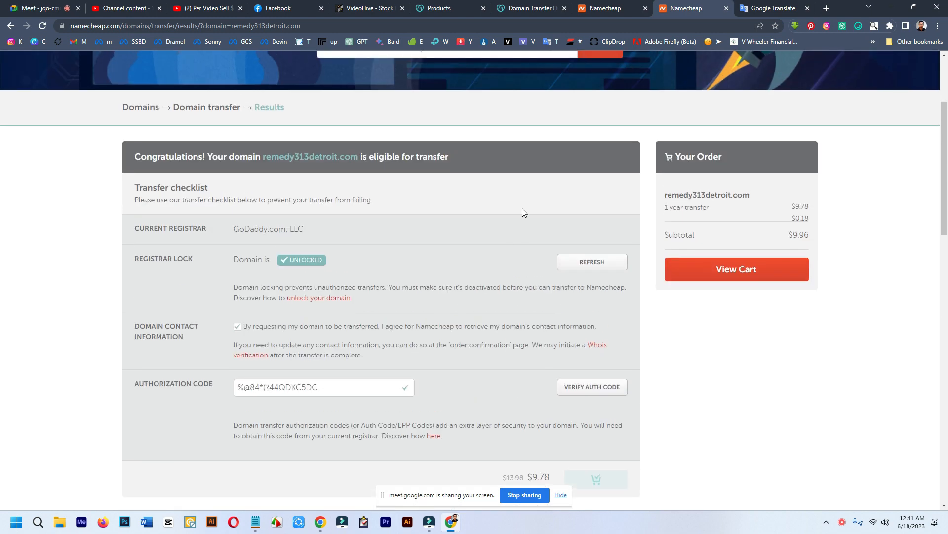
left_click(738, 271)
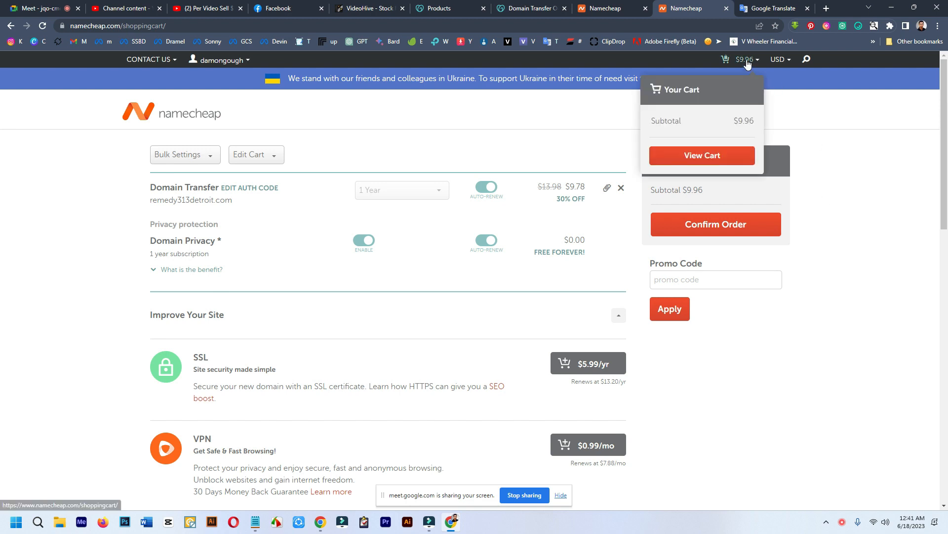
Check the cart subtotal and the GoDaddy product list, and return to the Namecheap shopping cart
mouse_move(749, 63)
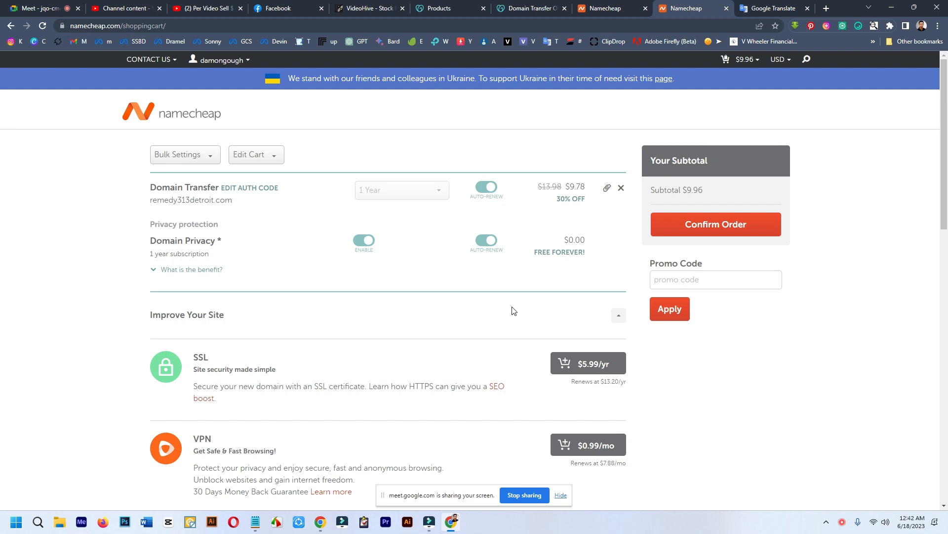
left_click(434, 6)
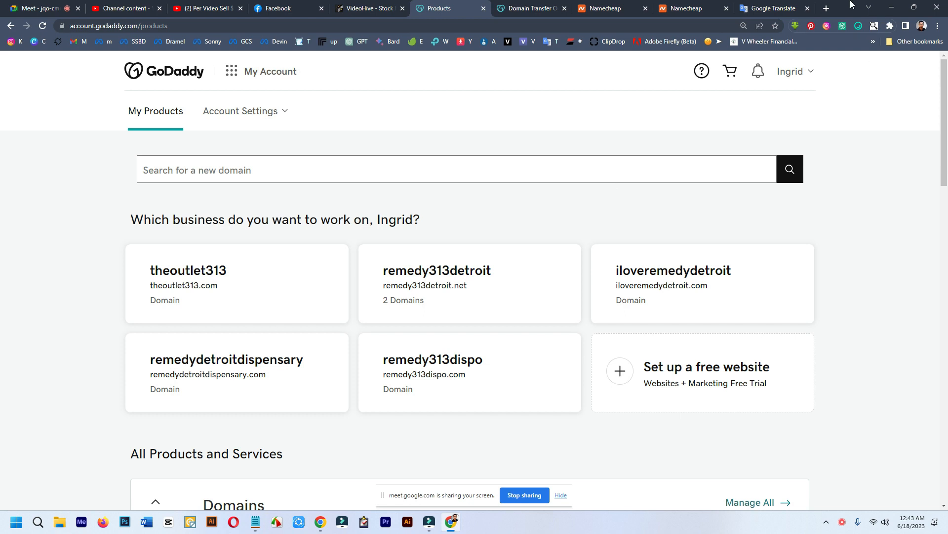
left_click(697, 7)
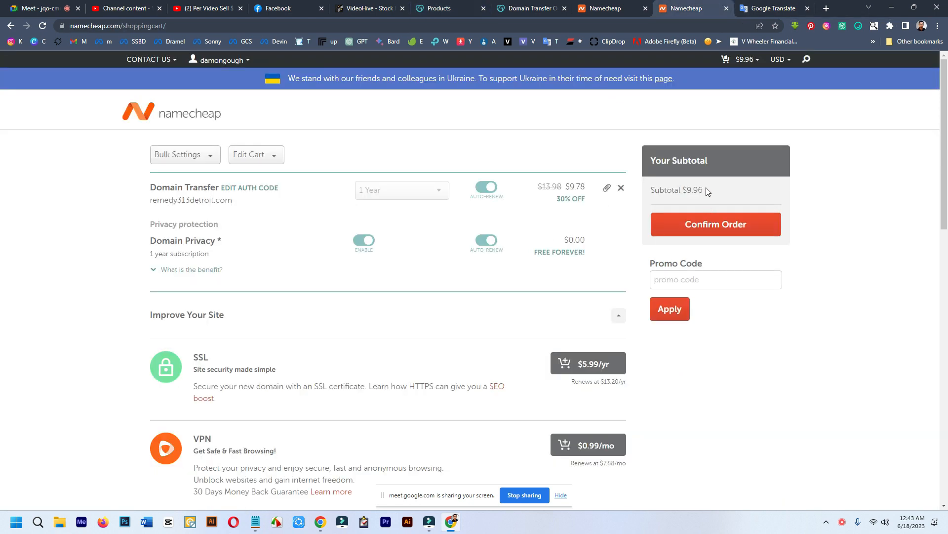